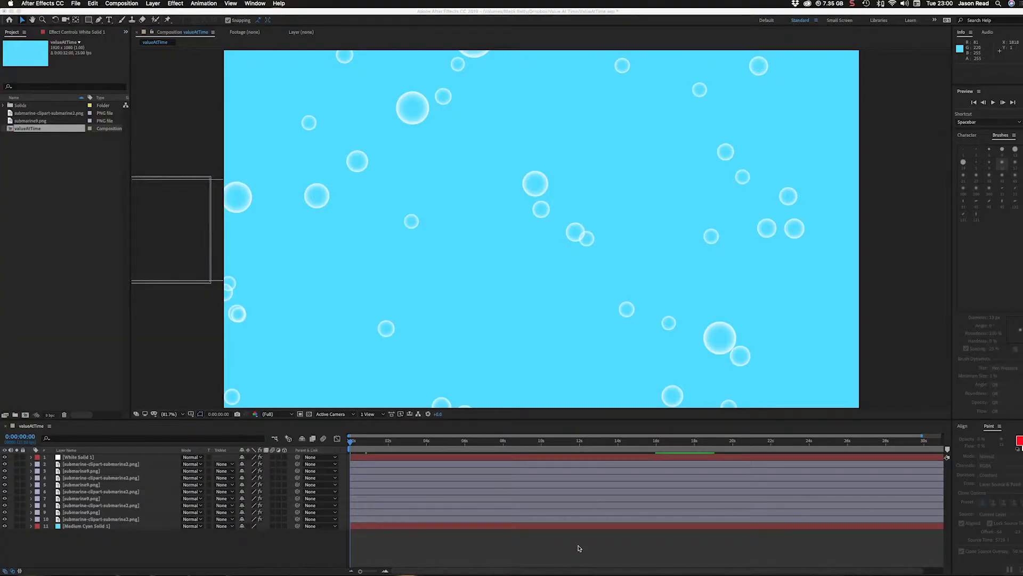
- Preview the existing submarine animation and scrub through layer 10's position keyframes
click(540, 551)
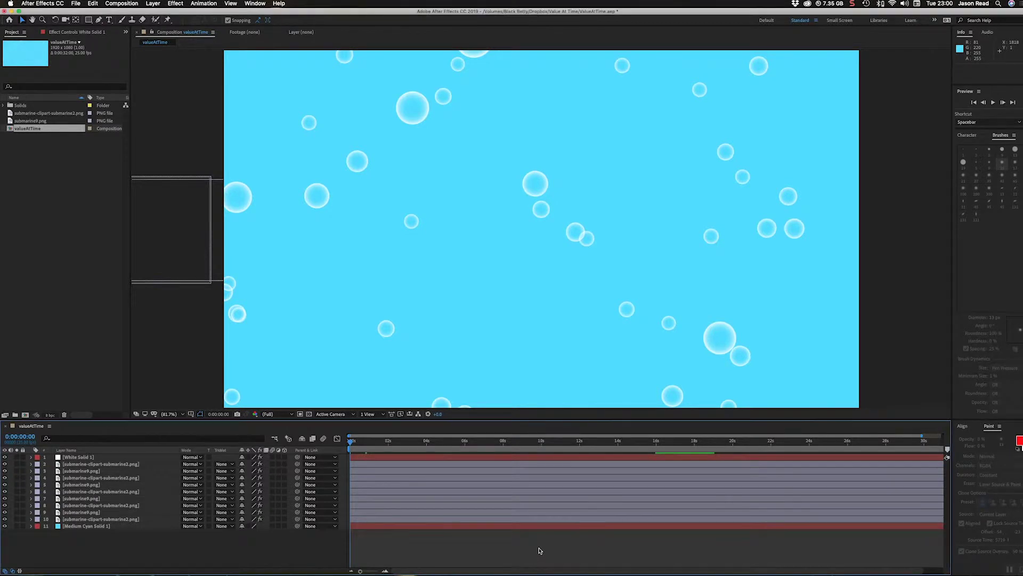
key(space)
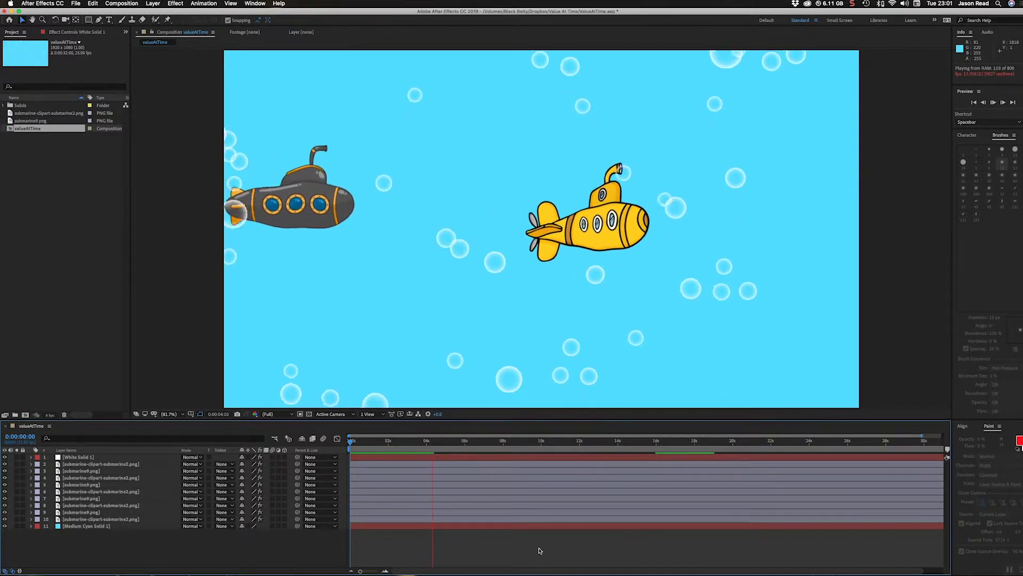
key(space)
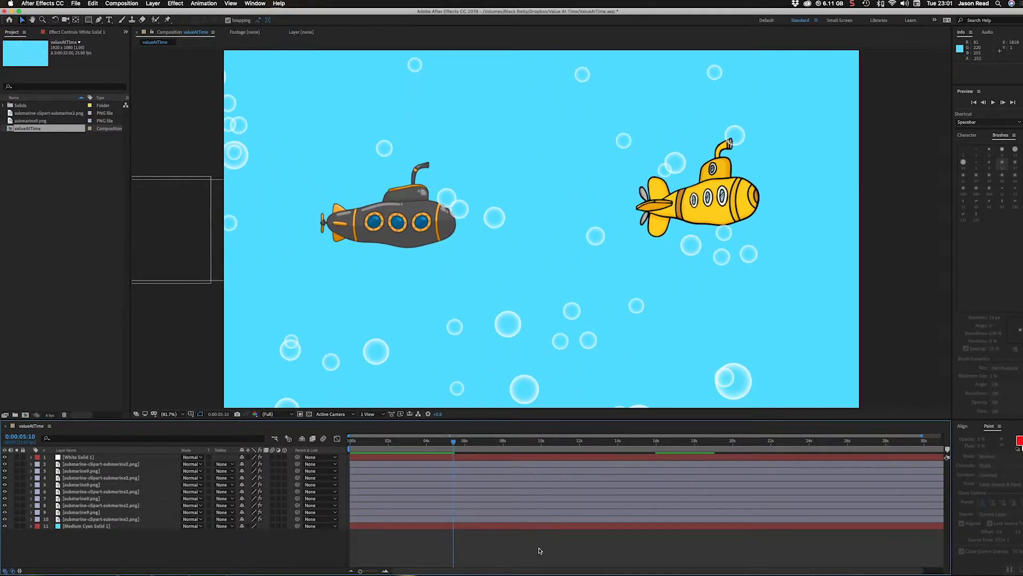
key(u)
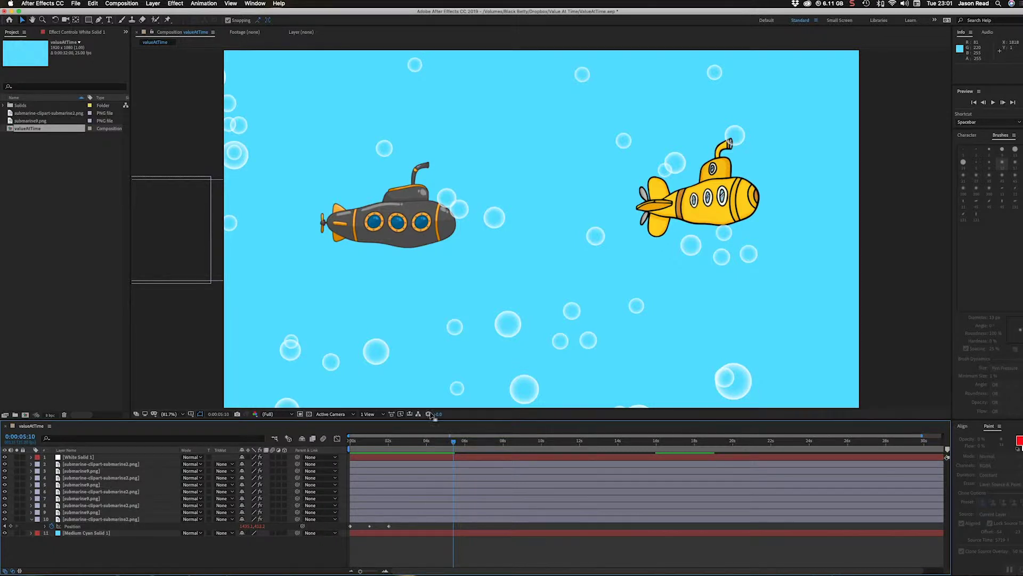
drag(455, 441, 659, 456)
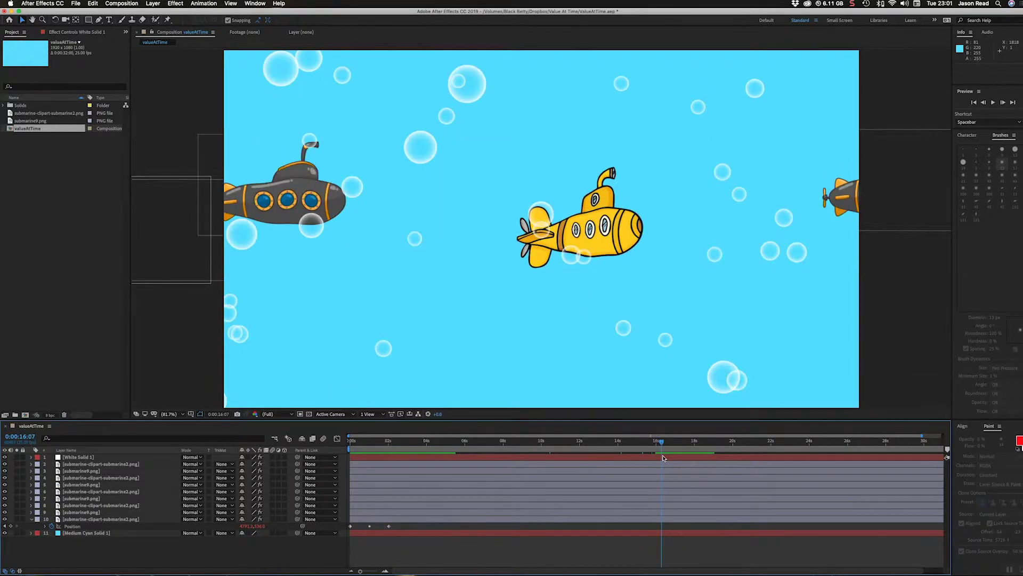
key(space)
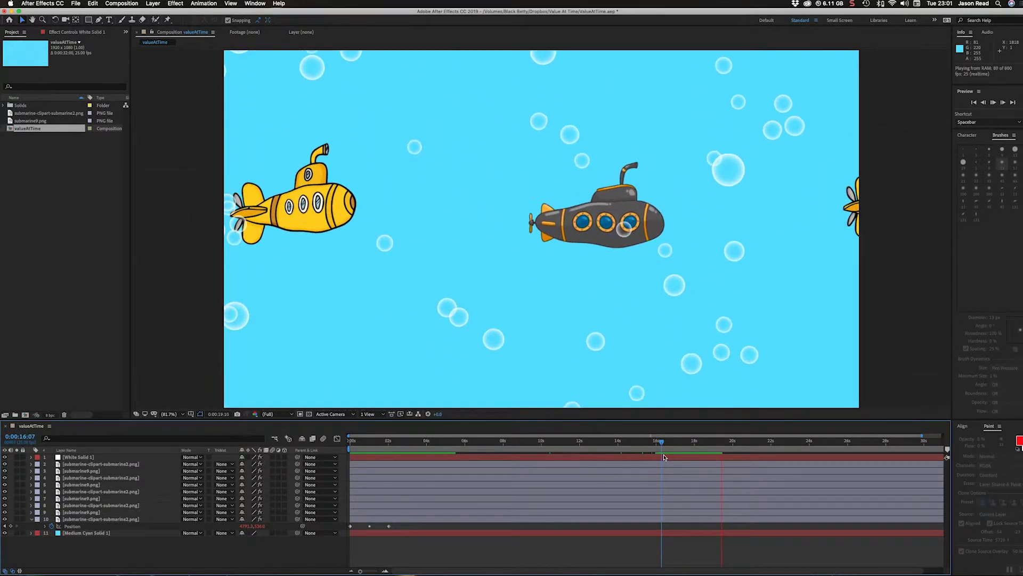
key(space)
drag(605, 452, 315, 451)
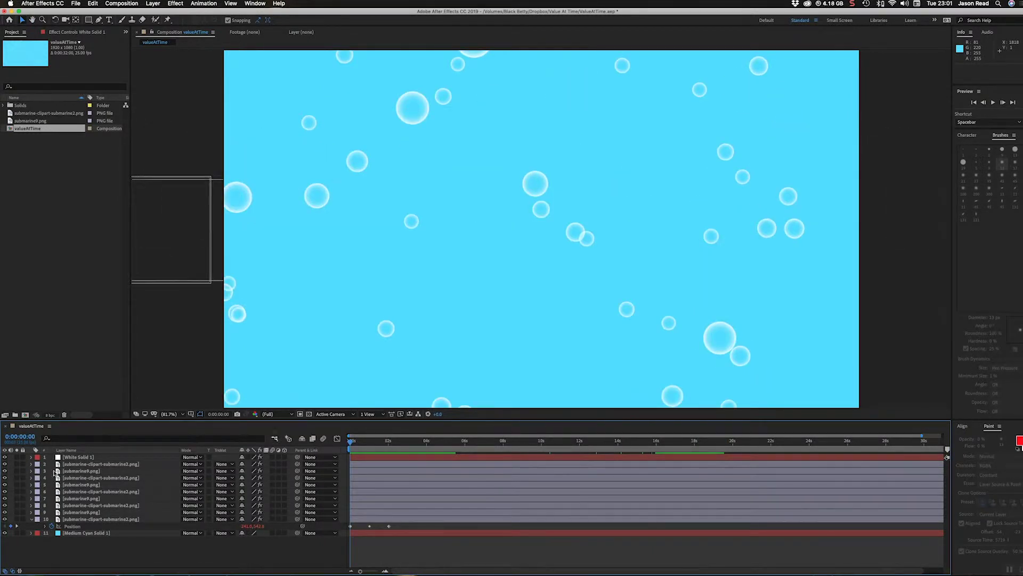
- Create Comp 1, a new 1920×1080, 25 fps, 10-second composition
click(31, 518)
click(88, 334)
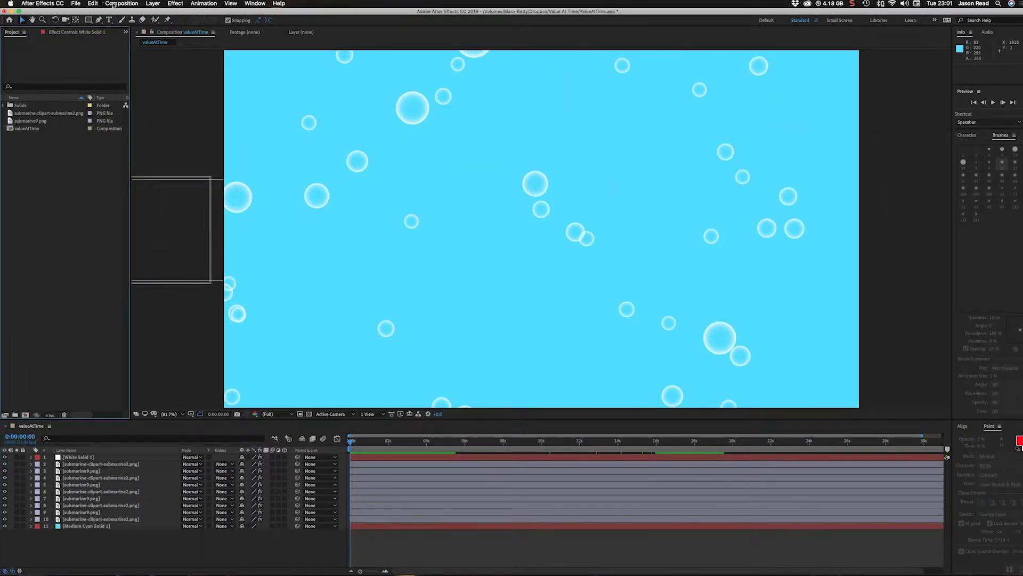
click(113, 4)
click(118, 13)
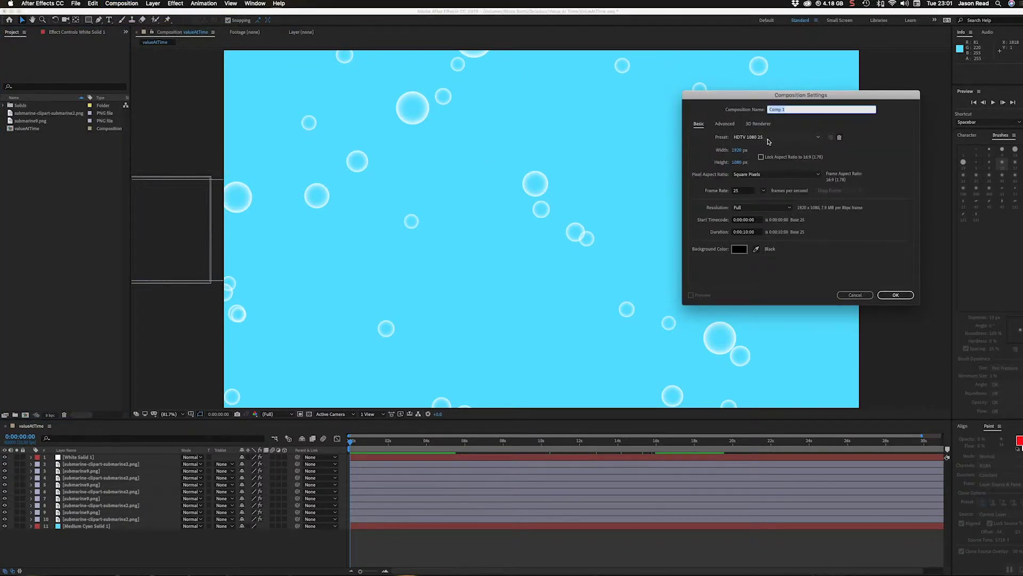
click(895, 295)
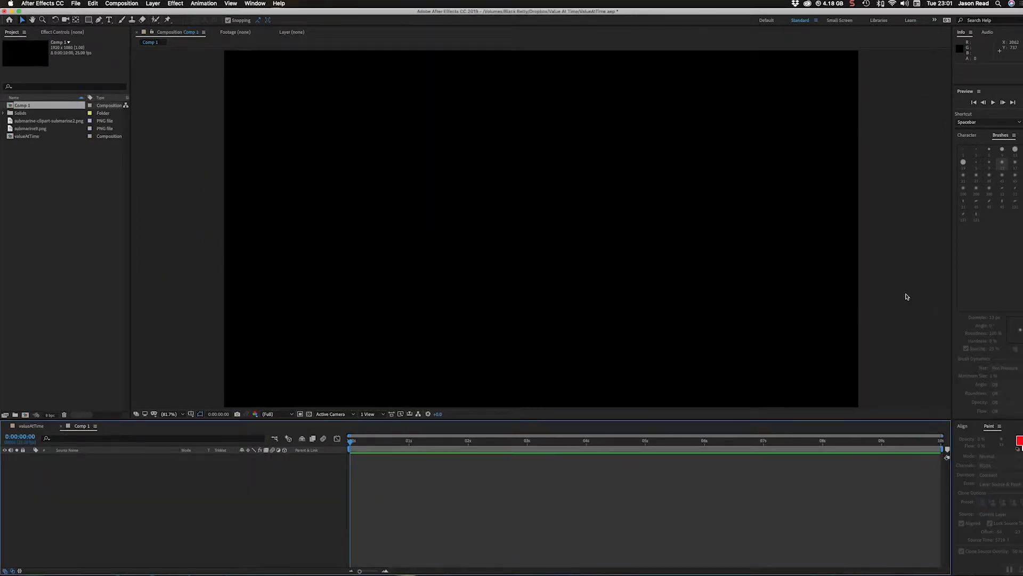
click(39, 129)
- Add the yellow submarine clipart to Comp 1, scale it to 27%, and park it just off the left edge
click(16, 122)
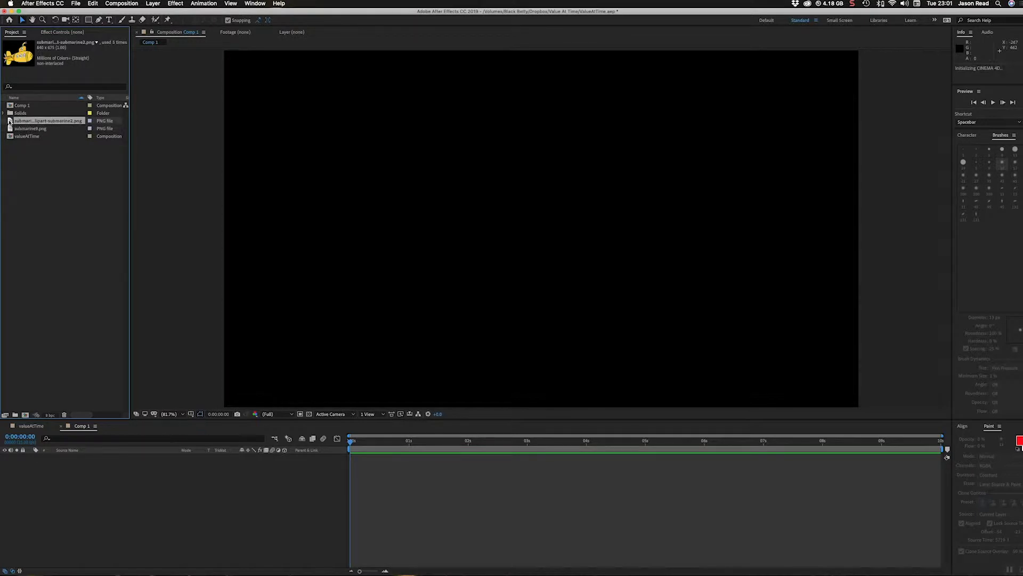
drag(9, 122, 316, 222)
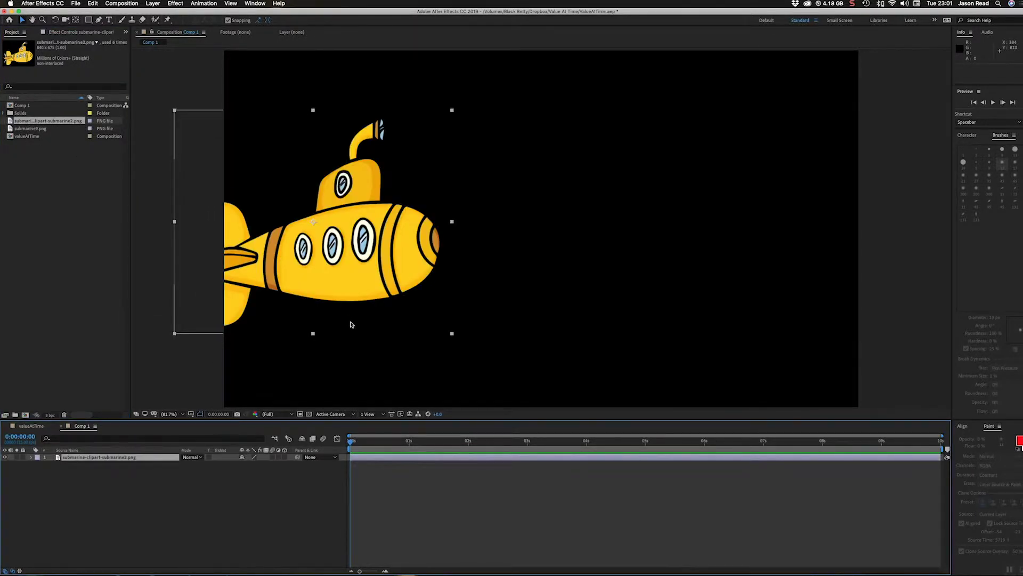
key(s)
drag(254, 464, 227, 467)
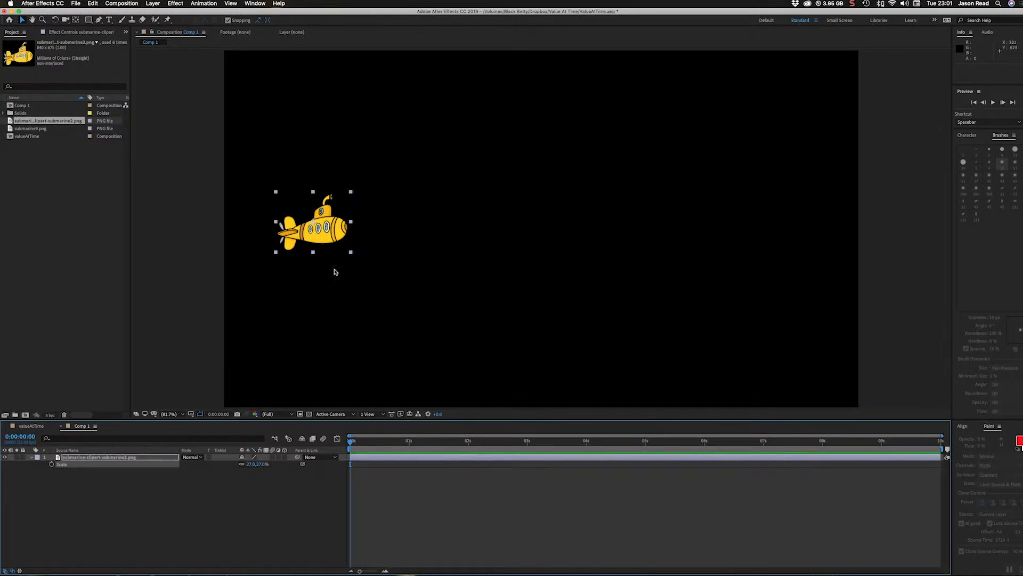
drag(329, 232, 204, 236)
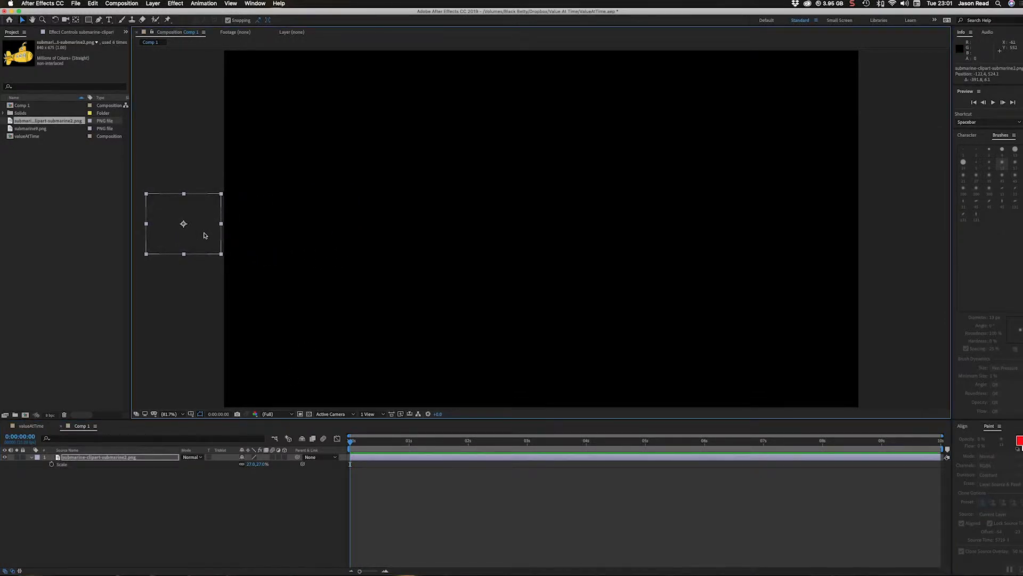
key(p)
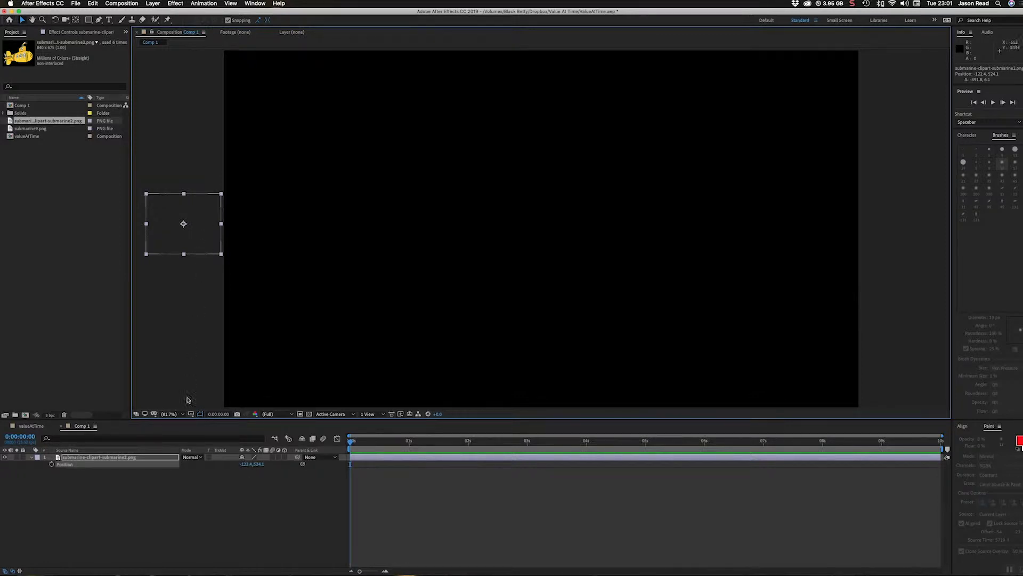
- Set Position keyframes at 0, 1 and 2 seconds so the submarine enters from off-frame left
click(52, 464)
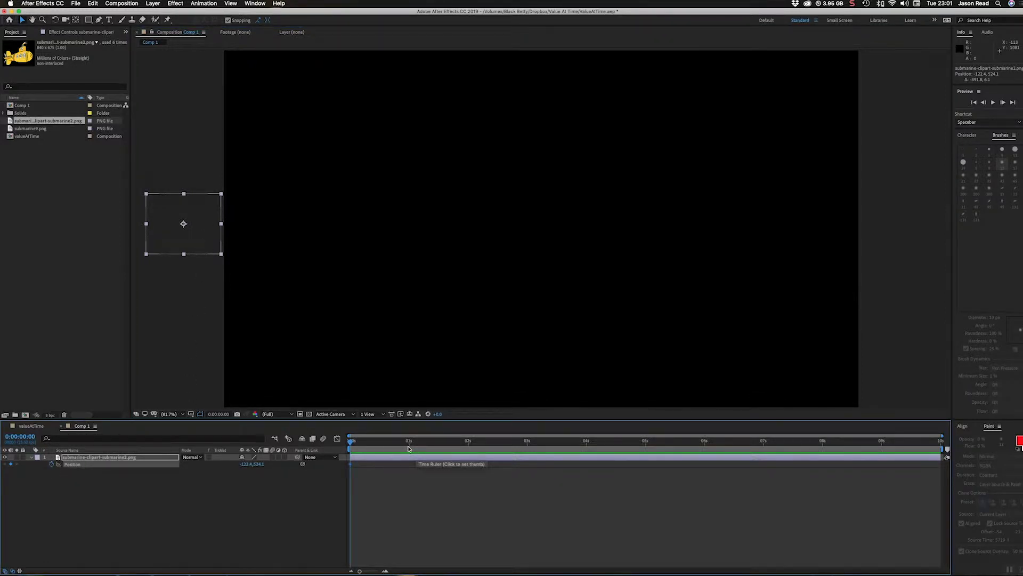
click(409, 442)
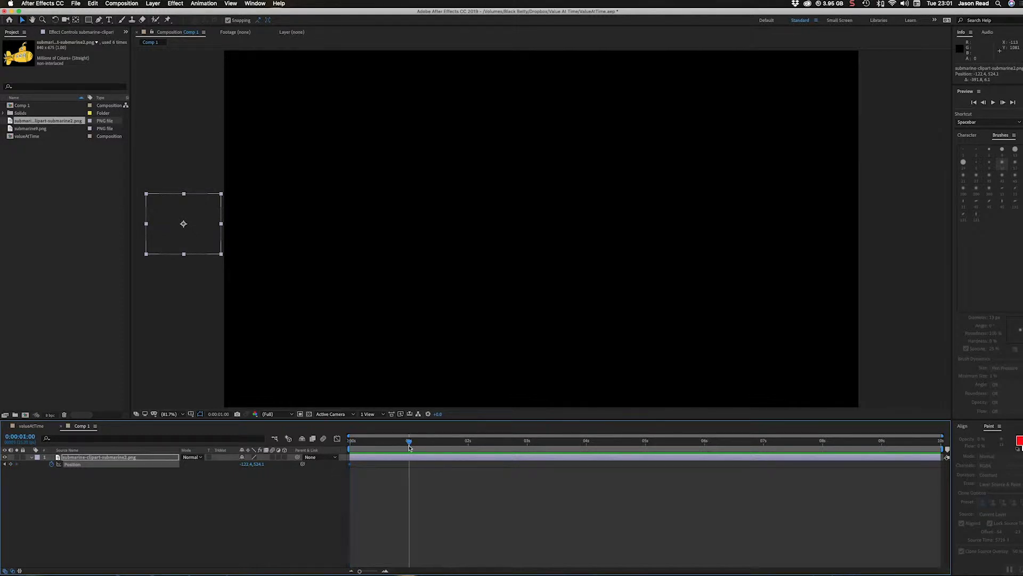
drag(245, 464, 412, 465)
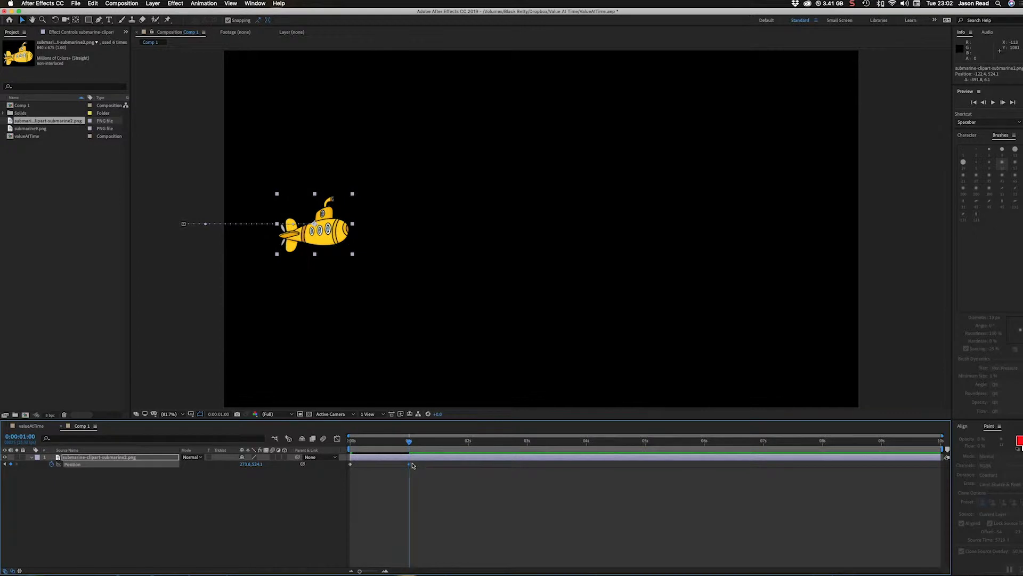
click(468, 443)
drag(408, 464, 468, 469)
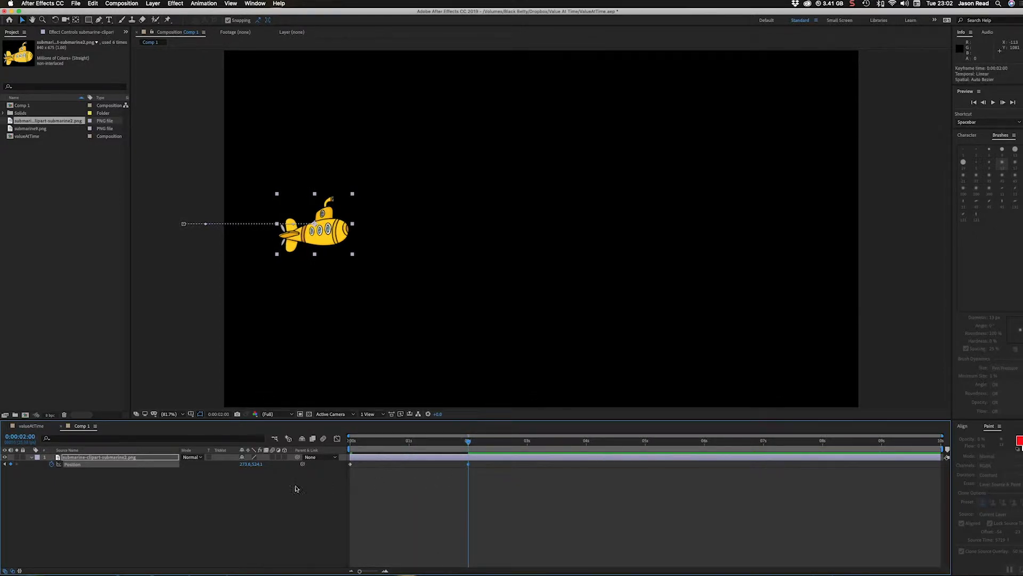
mouse_move(247, 464)
mouse_down()
mouse_move(275, 467)
mouse_move(261, 467)
mouse_up()
- Raise the submarine at the 1-second keyframe to arch its path, and preview the motion
click(409, 447)
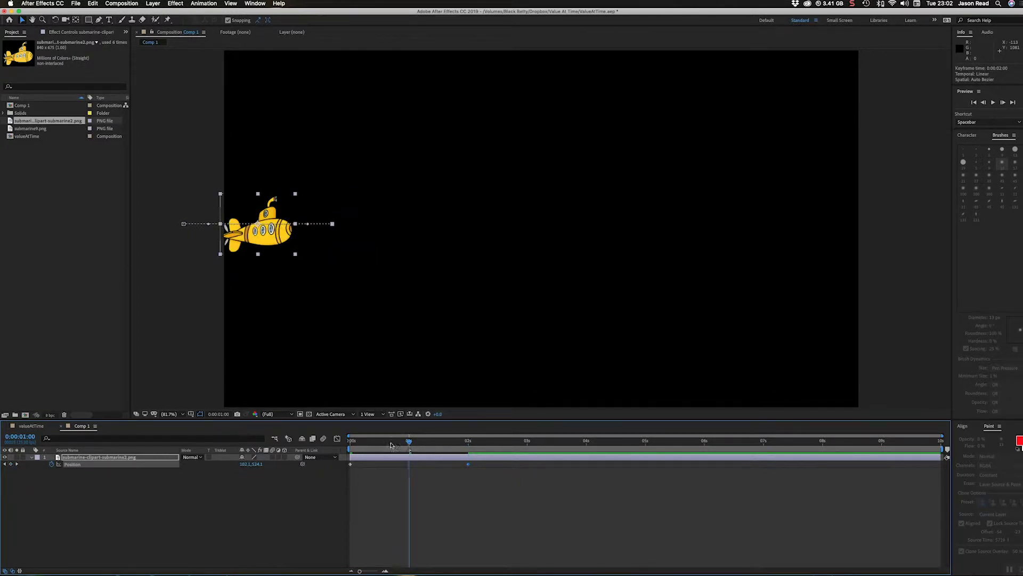
drag(268, 241, 269, 217)
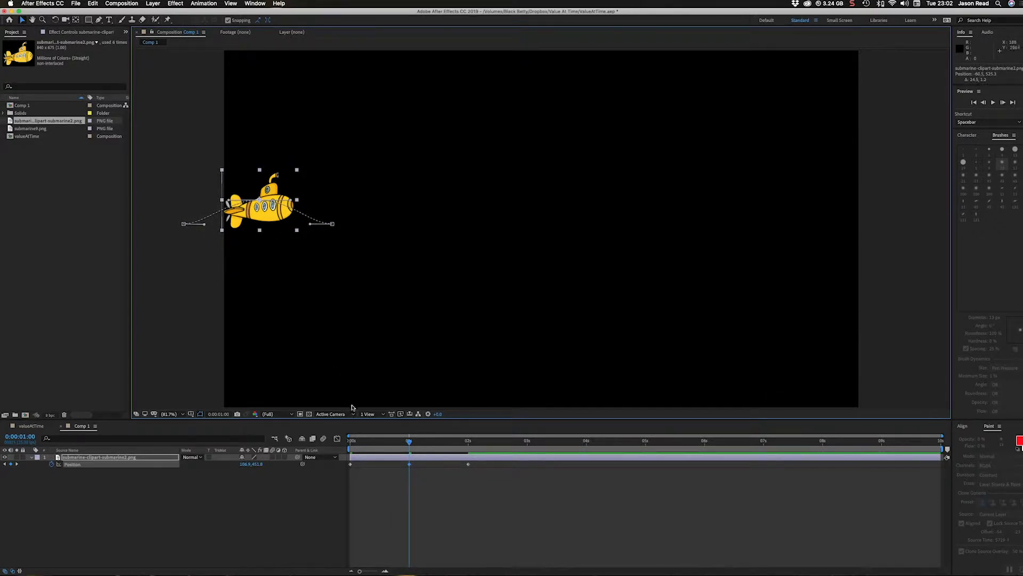
drag(362, 441, 347, 447)
key(space)
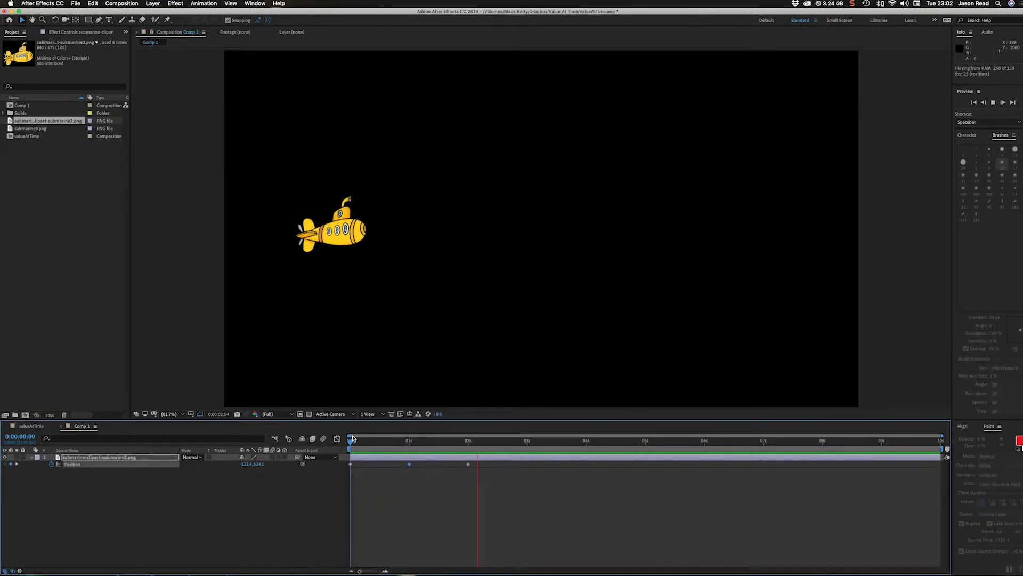
key(space)
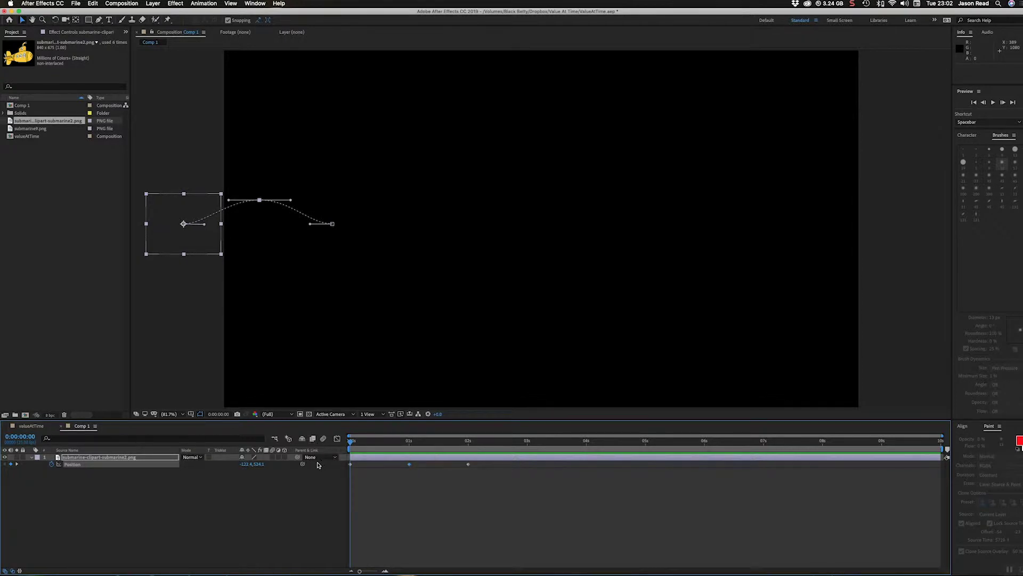
- Add the expression loopOut("offset") to the submarine's Position property
alt+click(51, 466)
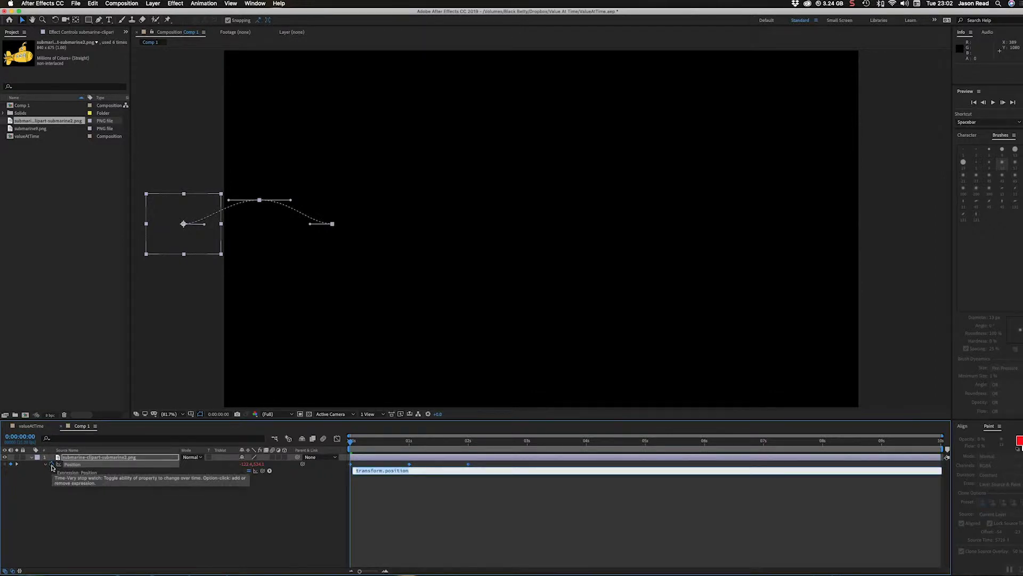
text(th)
text(offset"))
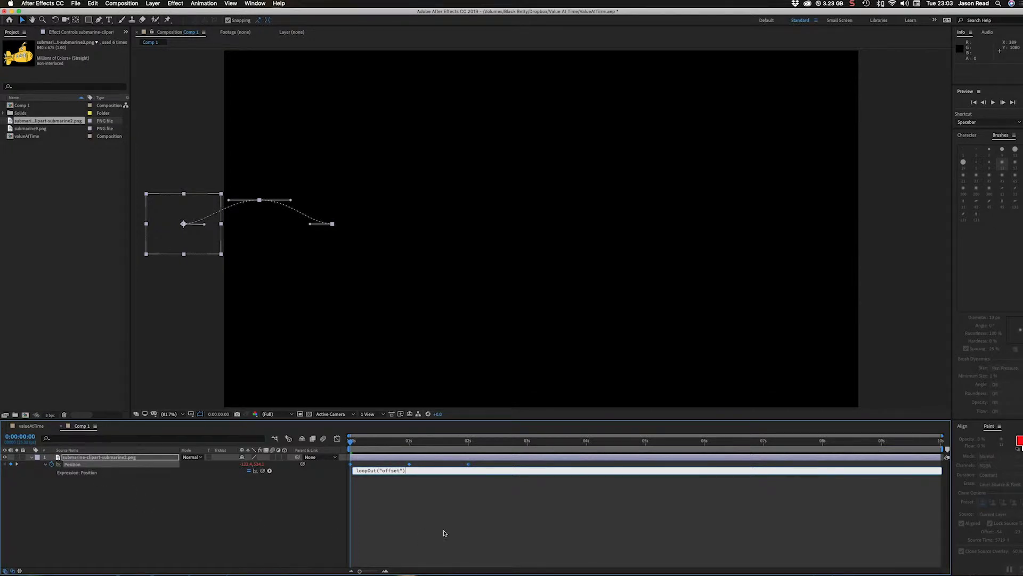
click(449, 532)
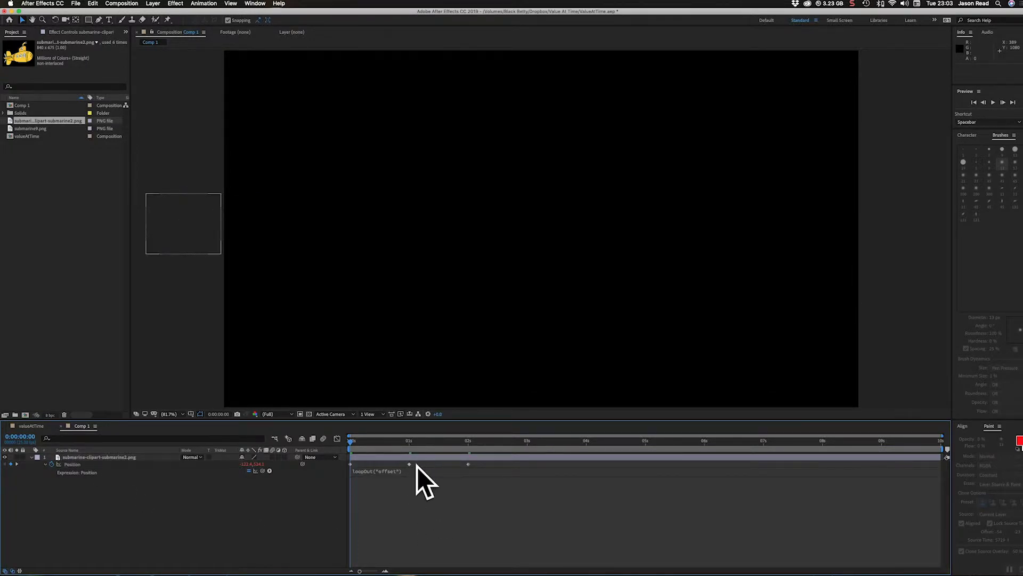
drag(363, 447, 467, 449)
click(468, 464)
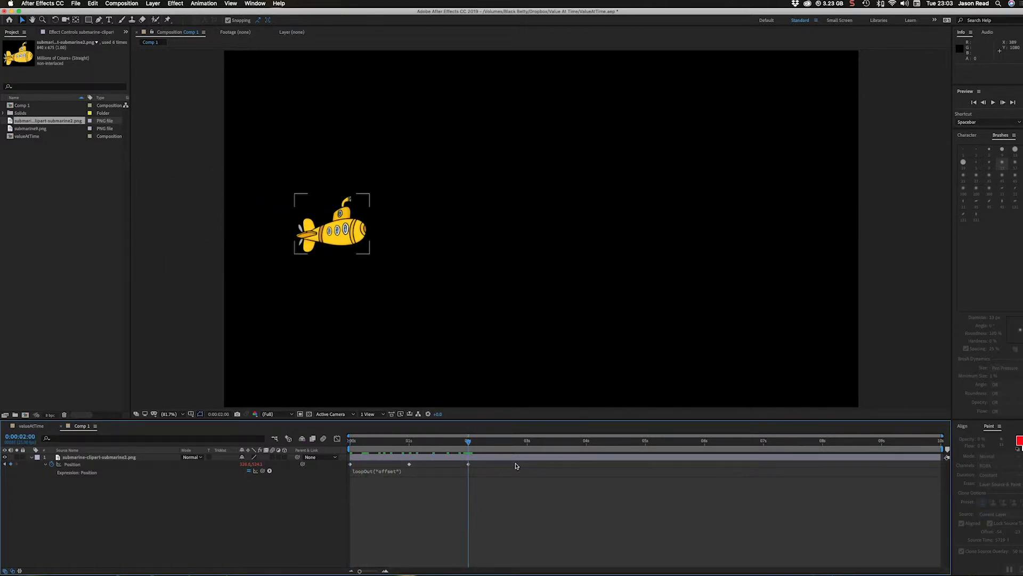
click(469, 464)
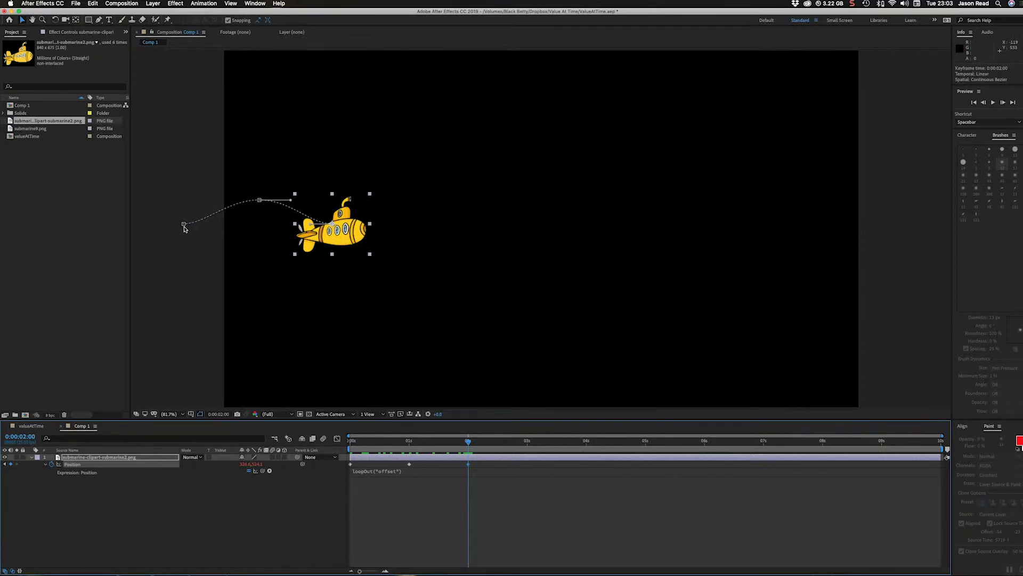
drag(468, 440, 351, 440)
key(space)
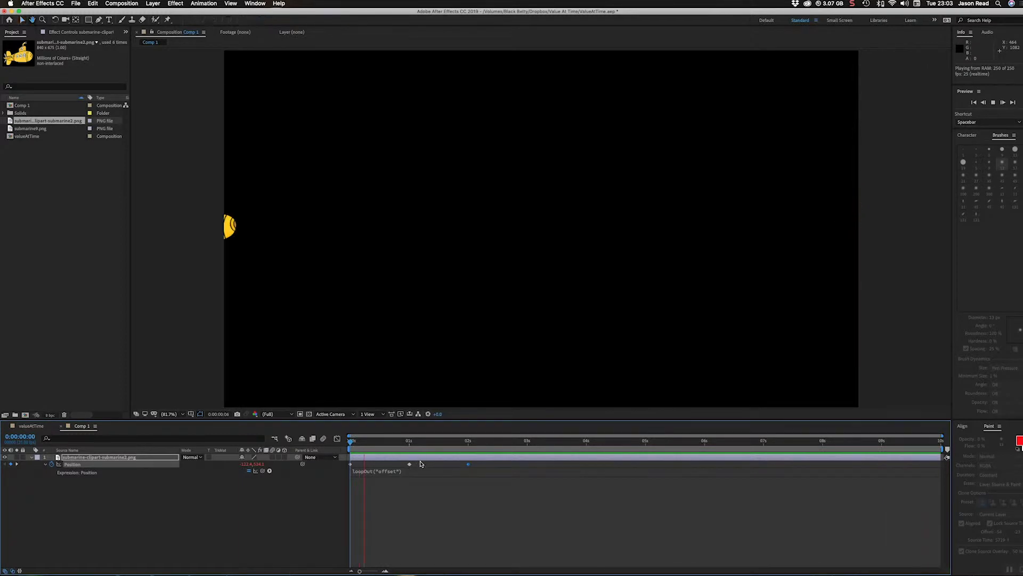
key(space)
drag(368, 450, 345, 448)
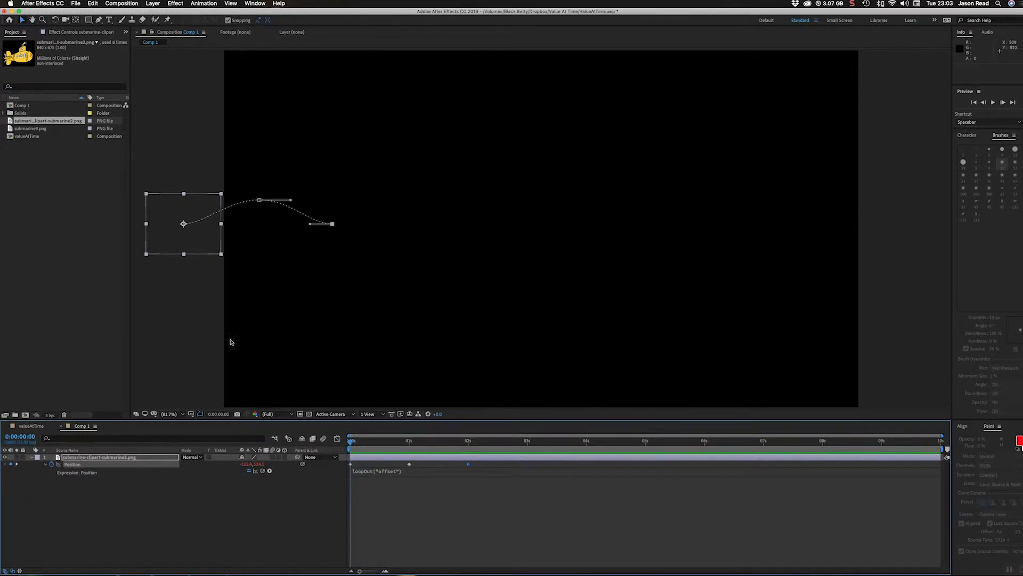
click(31, 129)
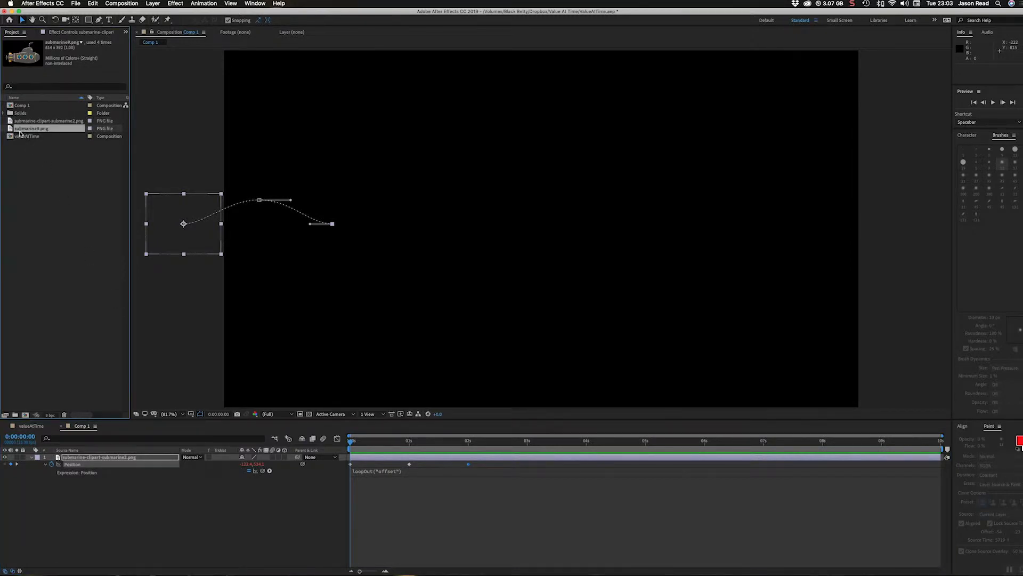
- Add submarine9.png as a new layer in the timeline and scale it to 41%
drag(9, 131, 70, 458)
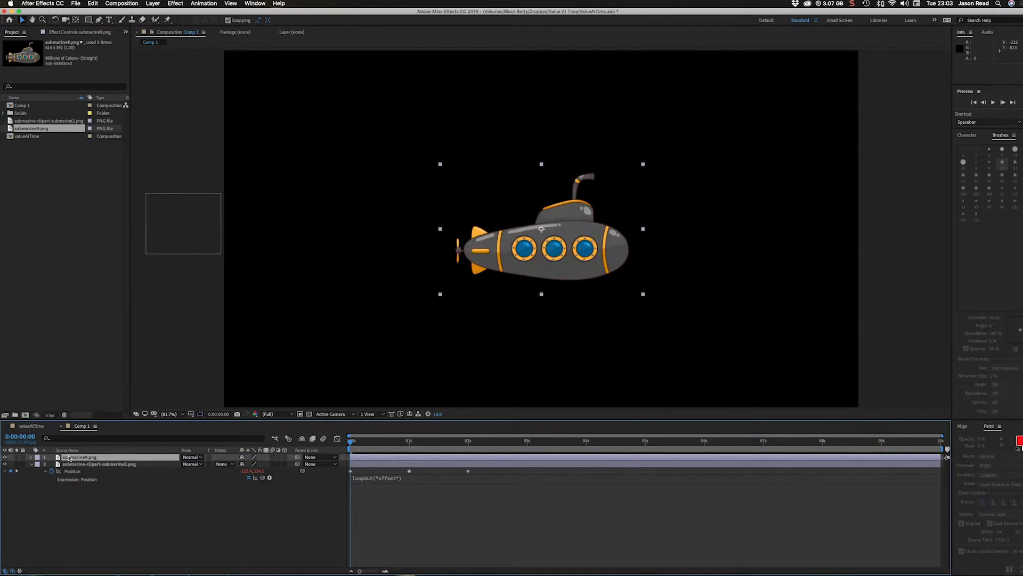
key(s)
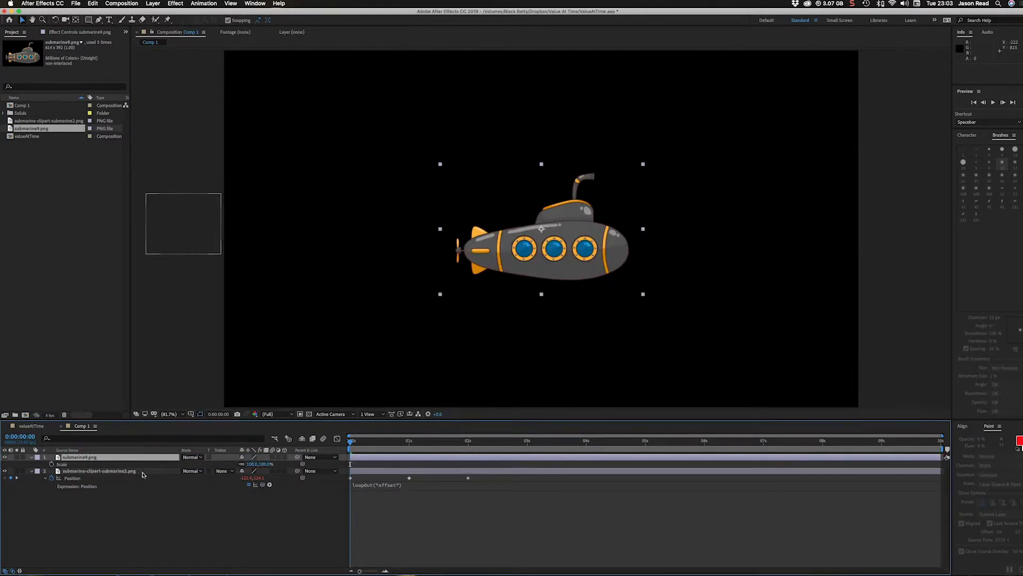
drag(257, 463, 234, 469)
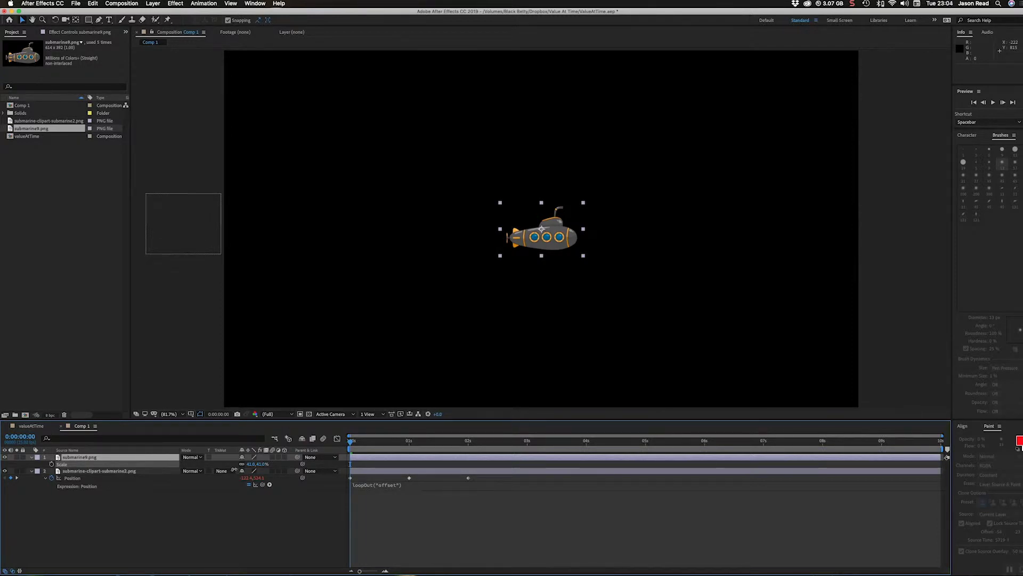
key(Return)
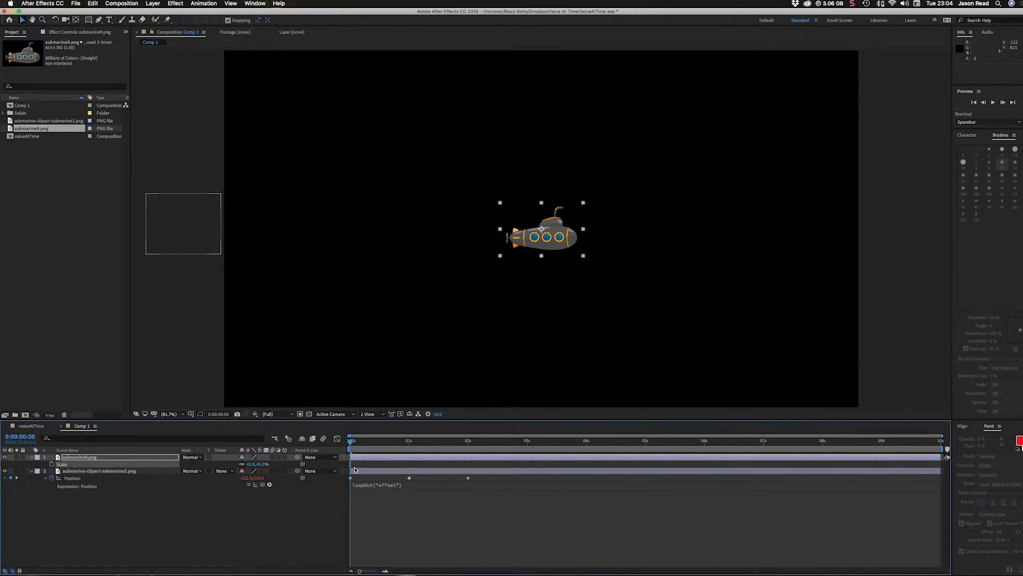
key(p)
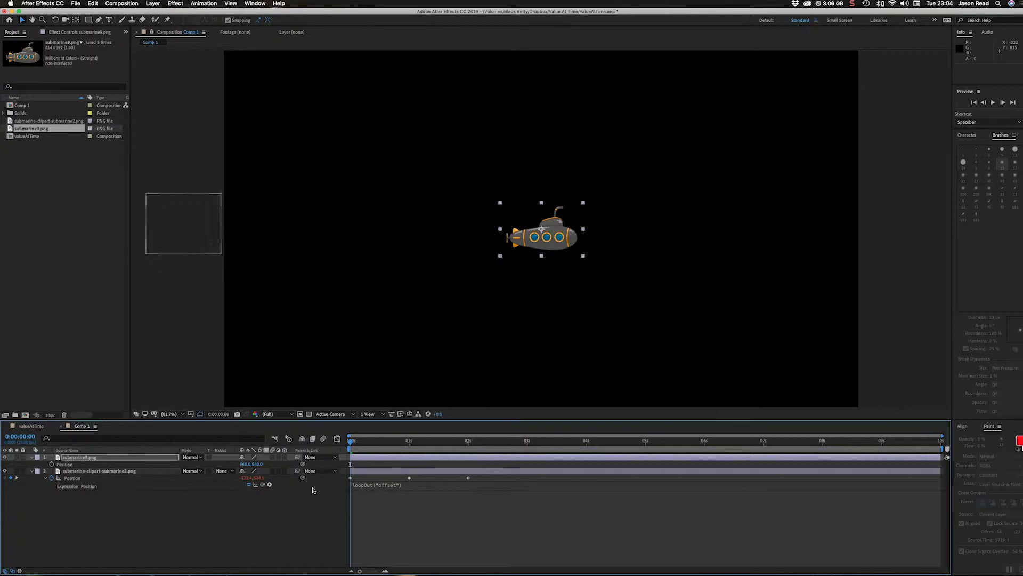
- Pick-whip the grey submarine's Position to the yellow submarine's Position and preview the linked motion
drag(303, 467, 82, 480)
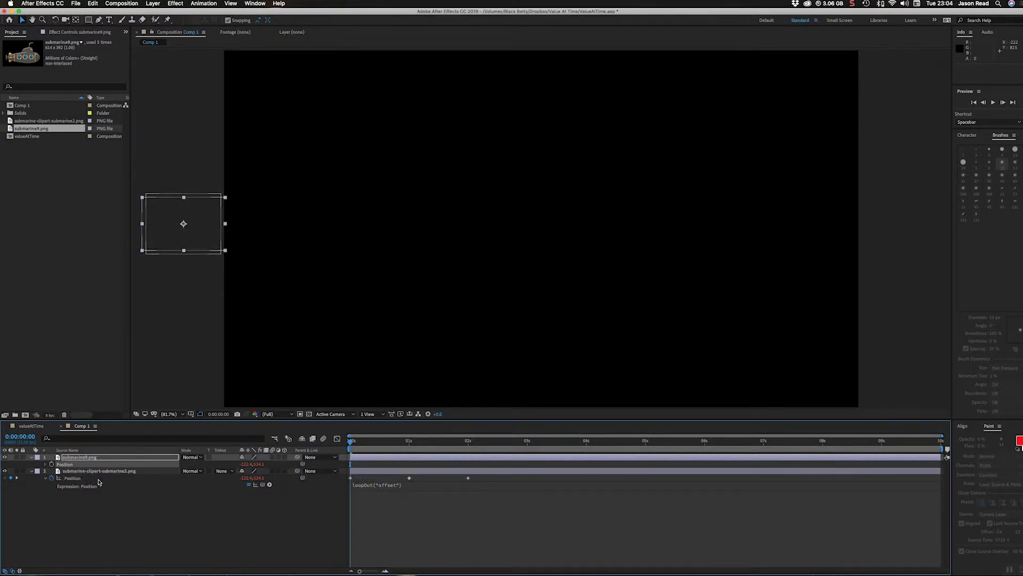
key(space)
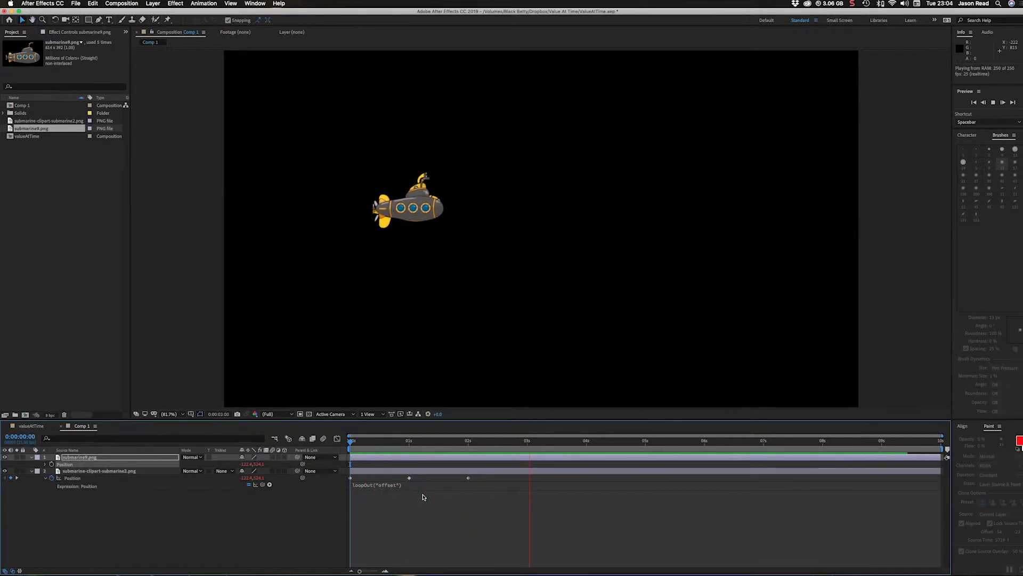
key(space)
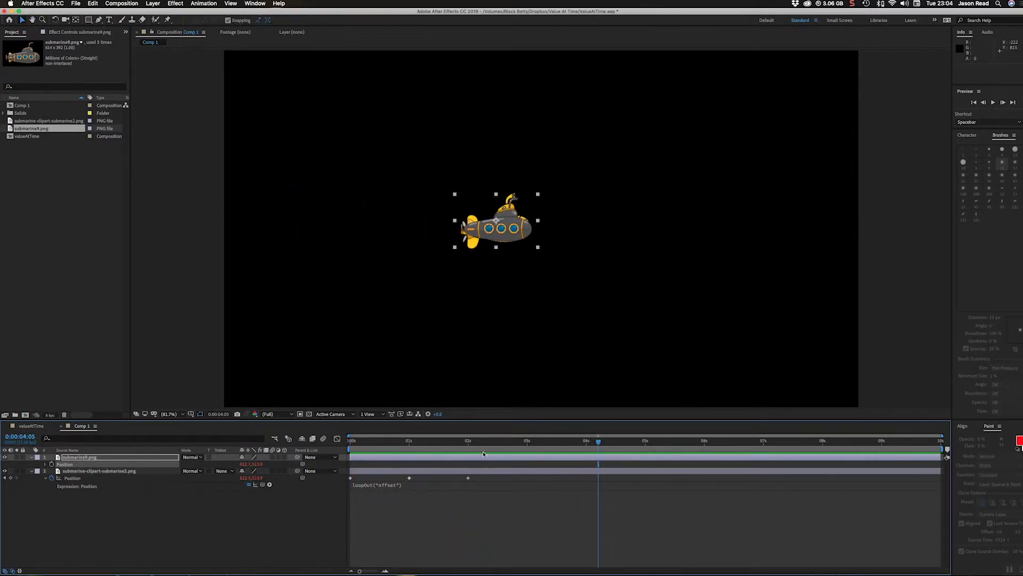
drag(475, 445, 468, 443)
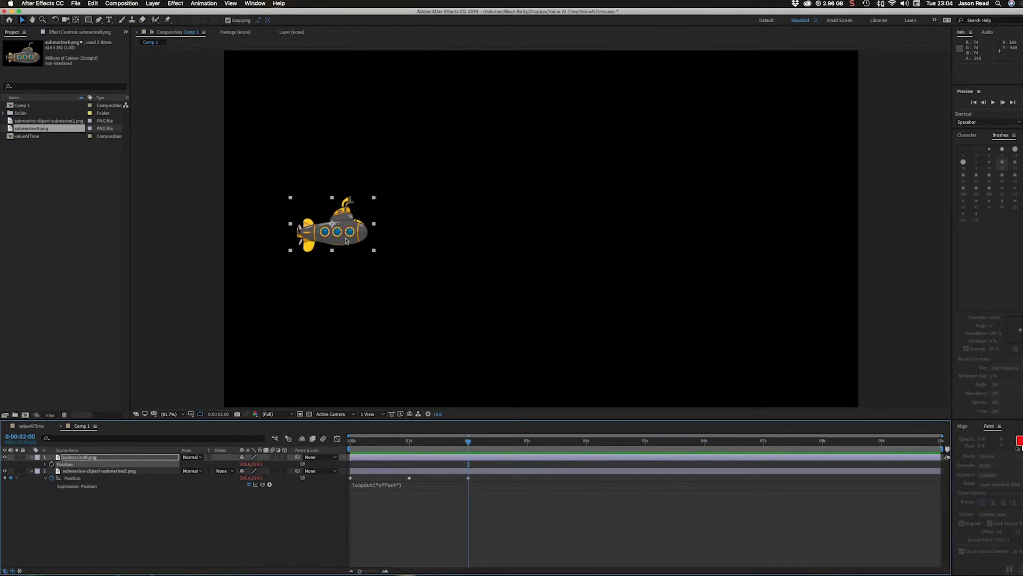
drag(369, 447, 341, 447)
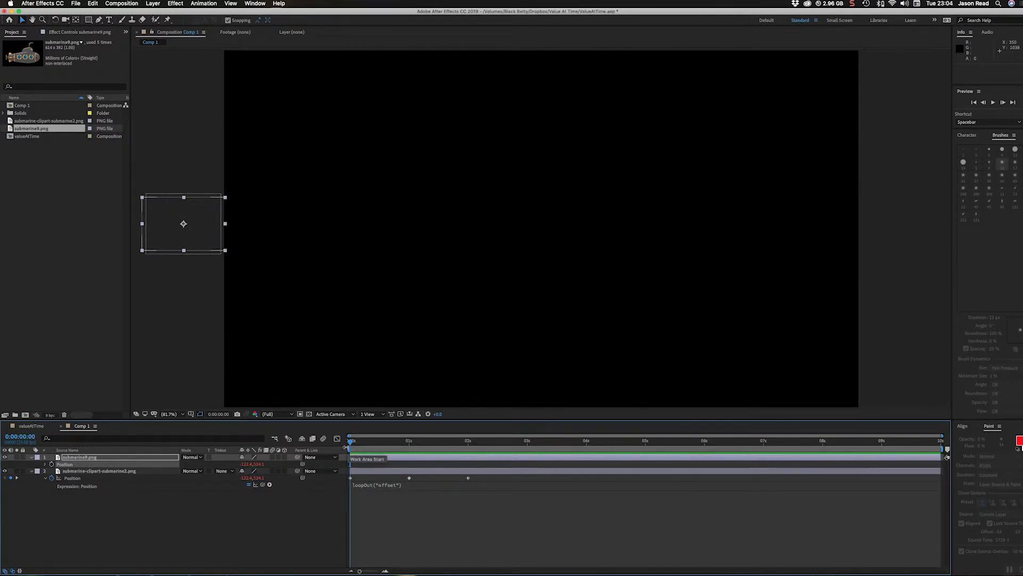
- Append .valueAtTime(time-3) to the grey submarine's Position expression so it trails three seconds behind
drag(302, 463, 72, 478)
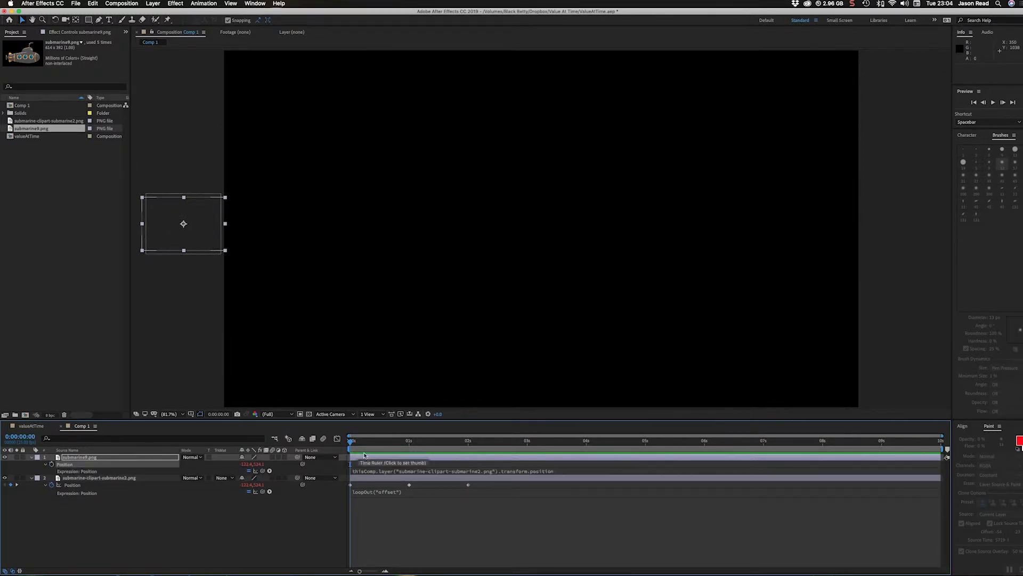
click(602, 471)
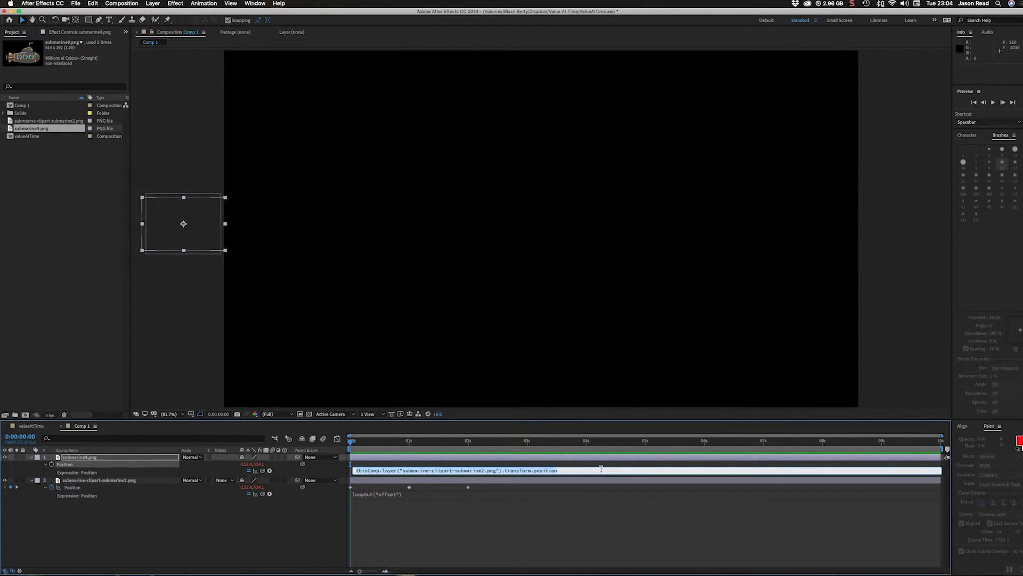
click(601, 470)
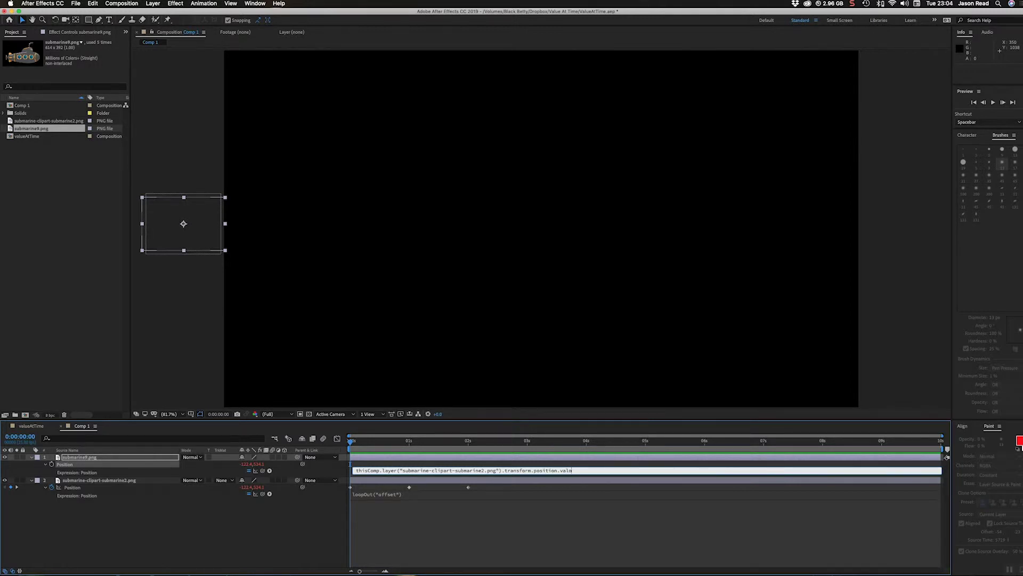
text(ueAtTime(time-3)
click(598, 530)
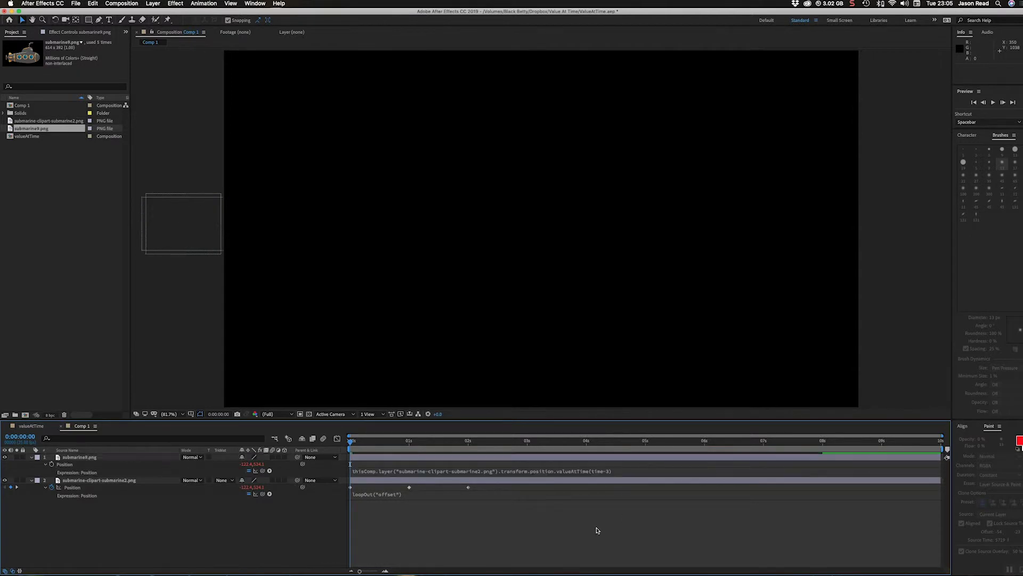
key(space)
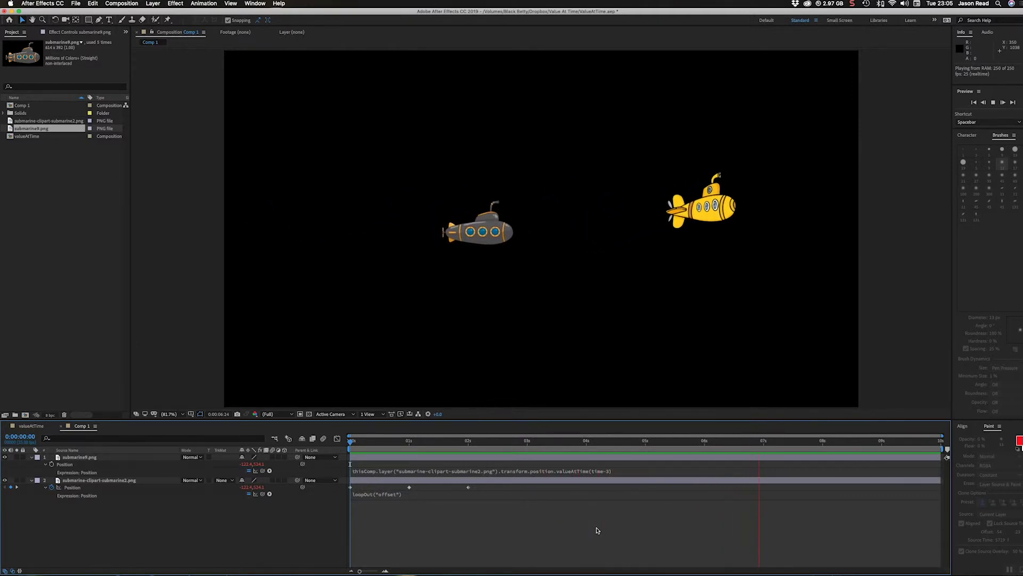
key(space)
key(space)
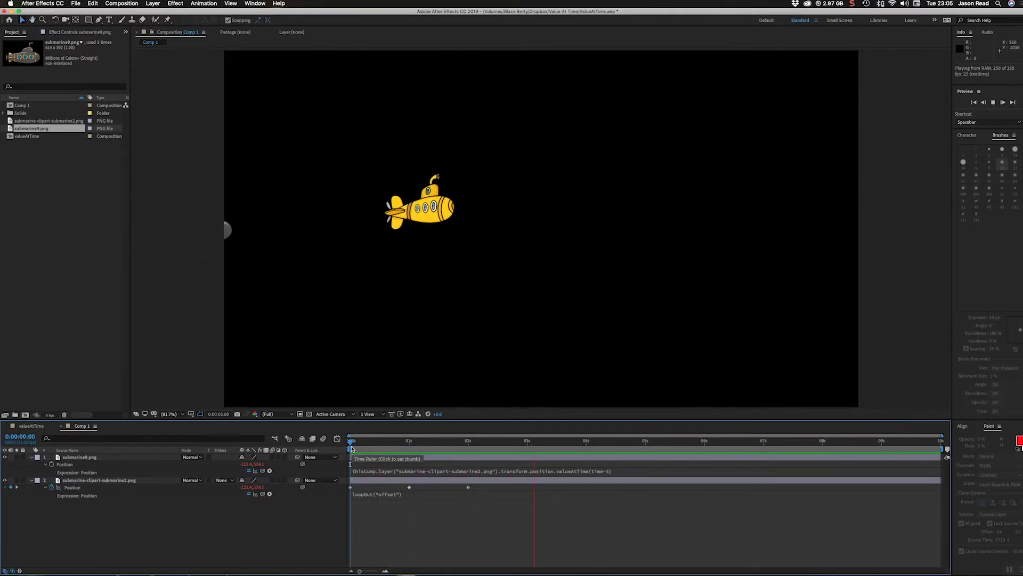
key(space)
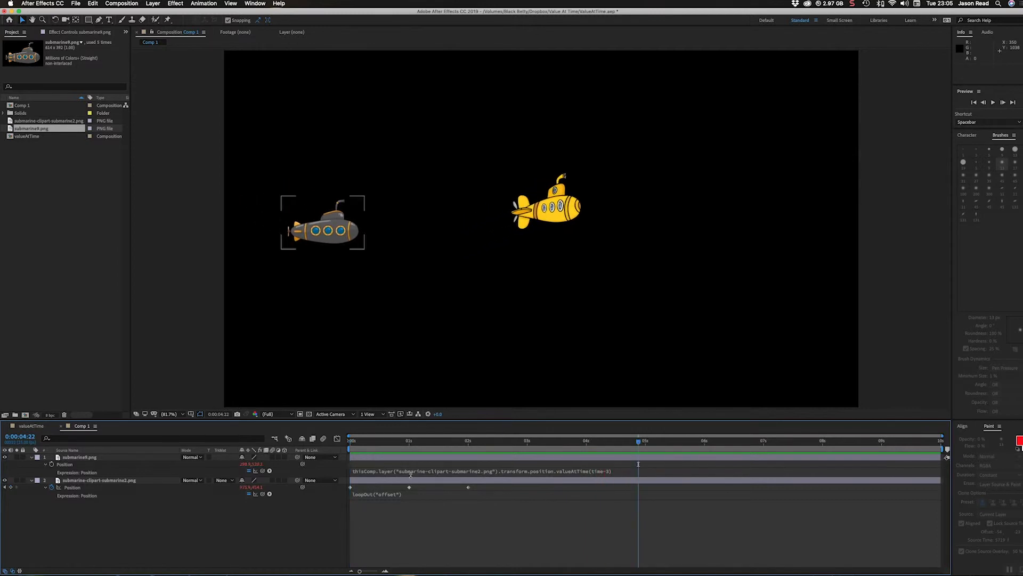
click(474, 475)
- Switch the selection between the grey and yellow submarine layers, including with Cmd+Up and Cmd+Down
click(401, 474)
click(80, 472)
click(53, 485)
click(47, 459)
key(super+Down)
key(super+Up)
super+click(122, 483)
click(88, 457)
key(super+Down)
key(super+Up)
- Replace the layer name in the Position expression's thisComp.layer(...) with index+1
click(436, 473)
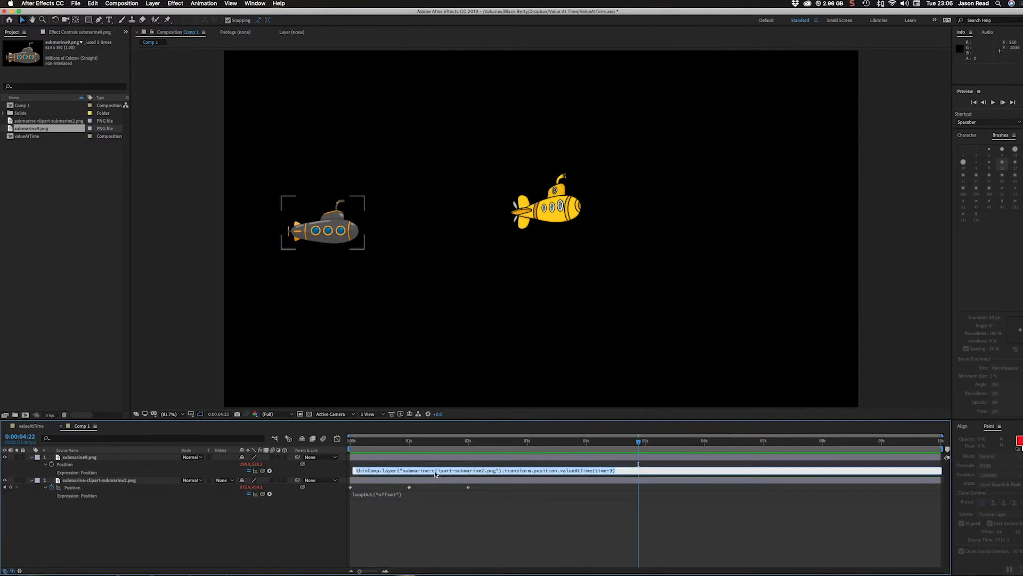
click(498, 470)
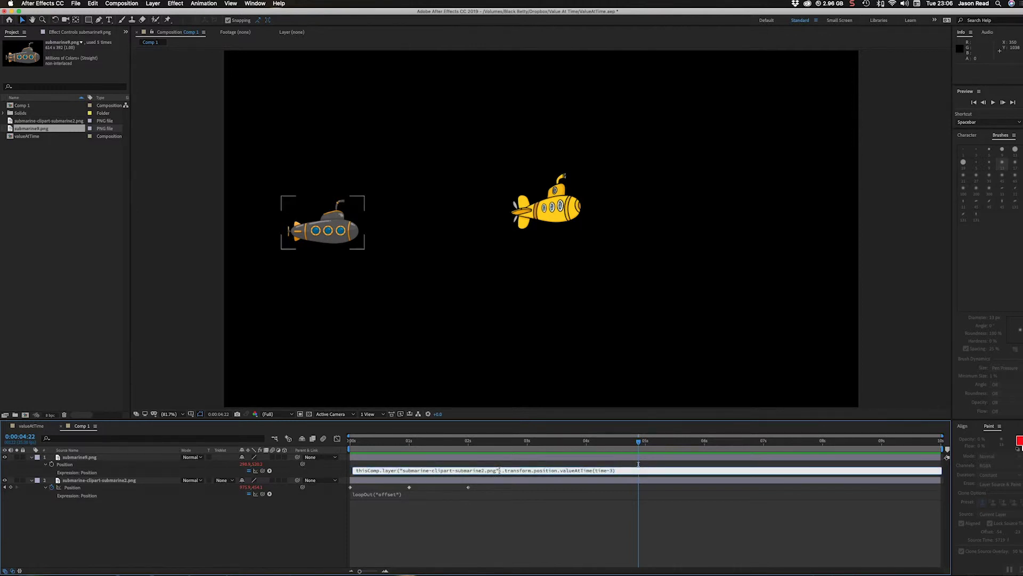
drag(497, 471, 401, 472)
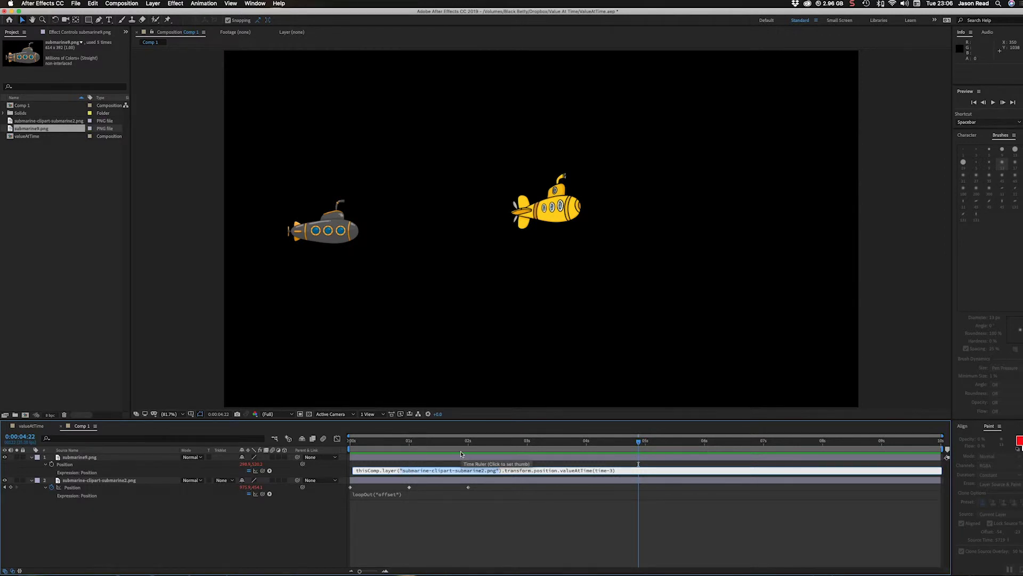
text(i)
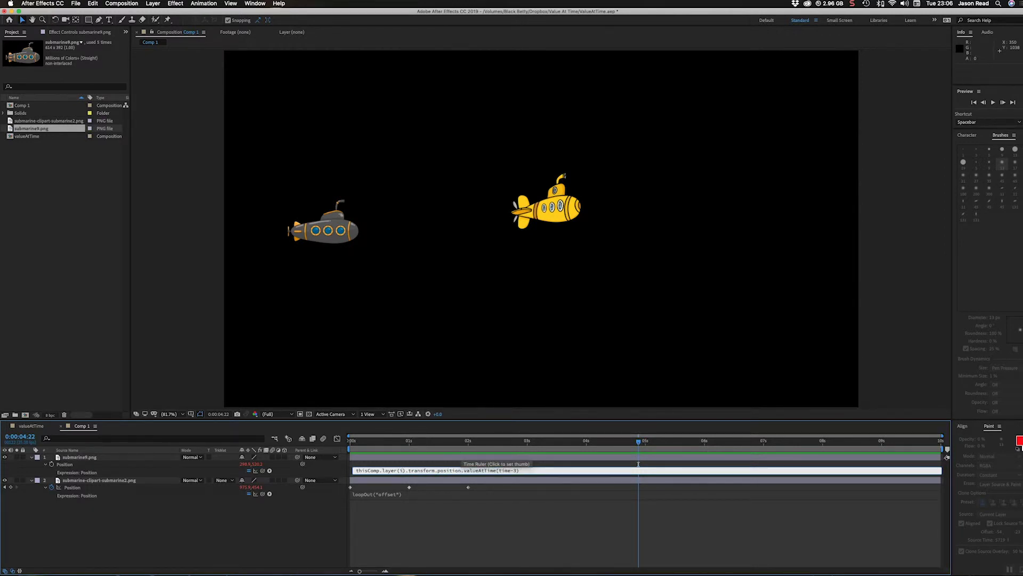
text(ndex+1)
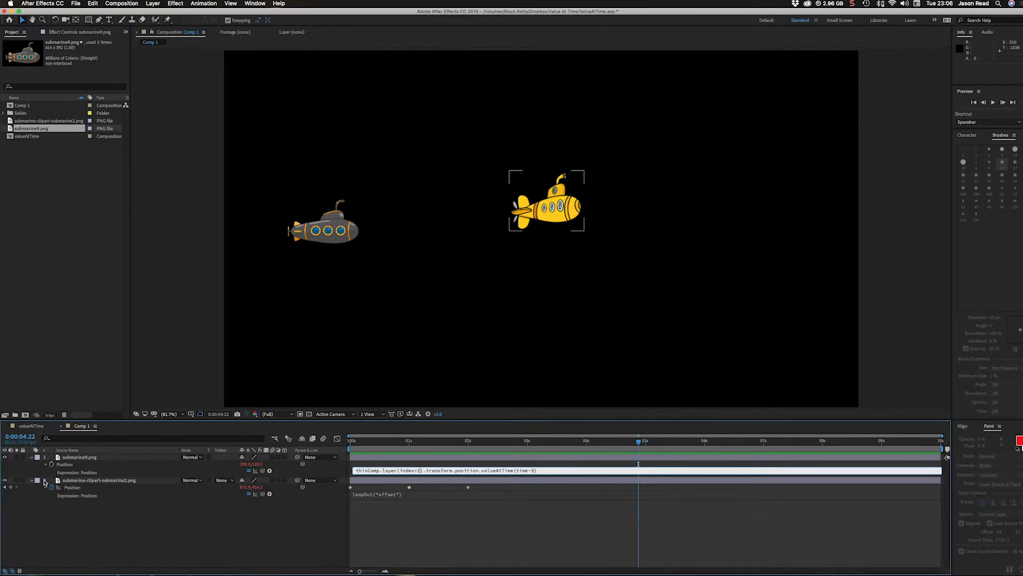
click(435, 518)
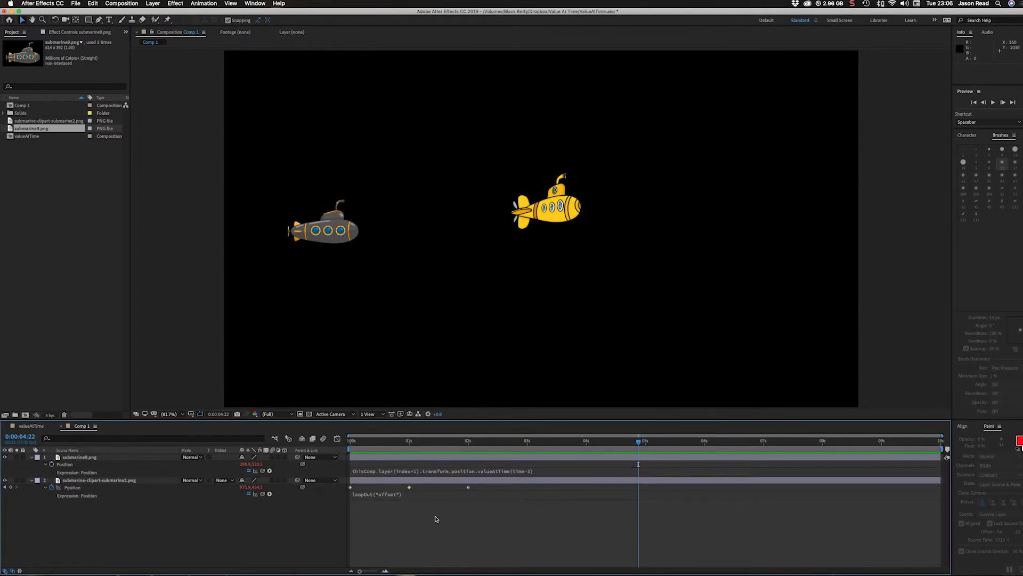
- Preview the follow, duplicate the submarine9 layer with Cmd+D, and collapse the layers' properties
key(space)
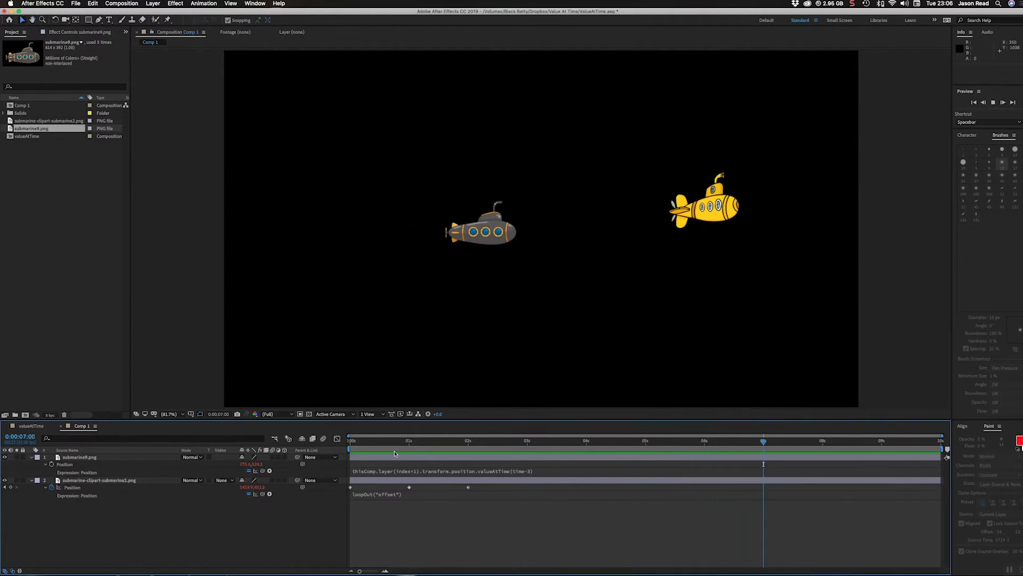
key(space)
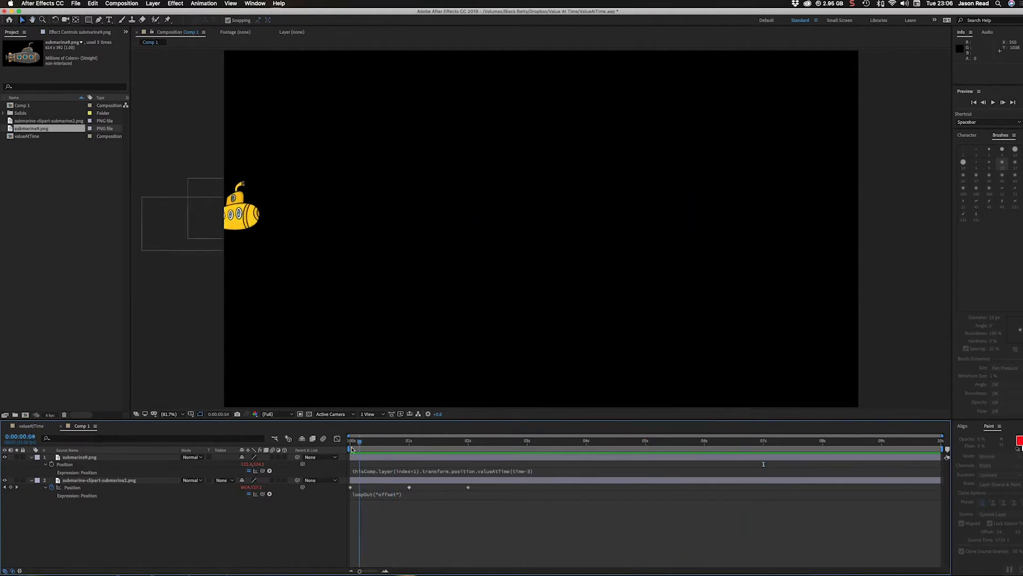
click(366, 457)
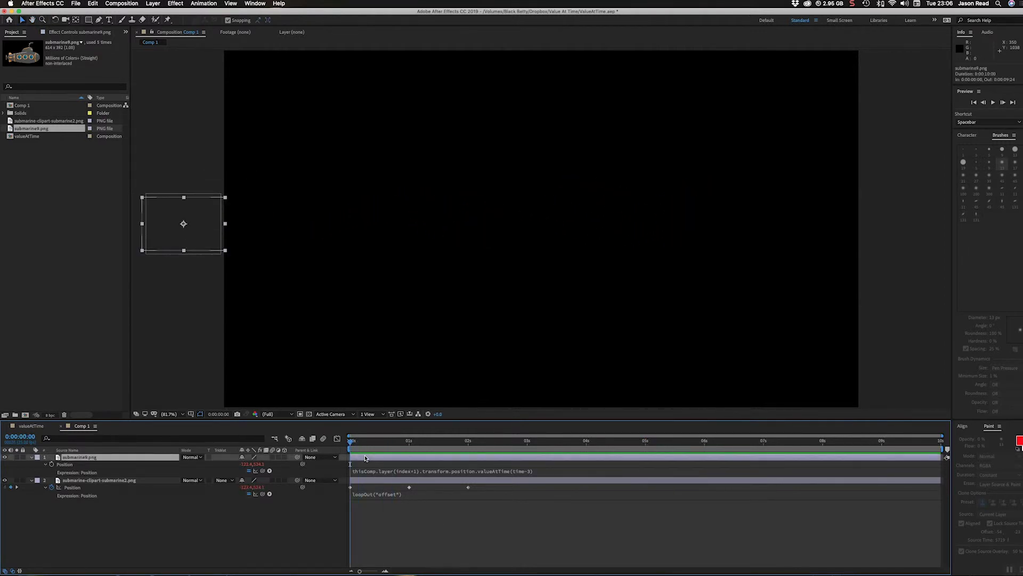
key(super+d)
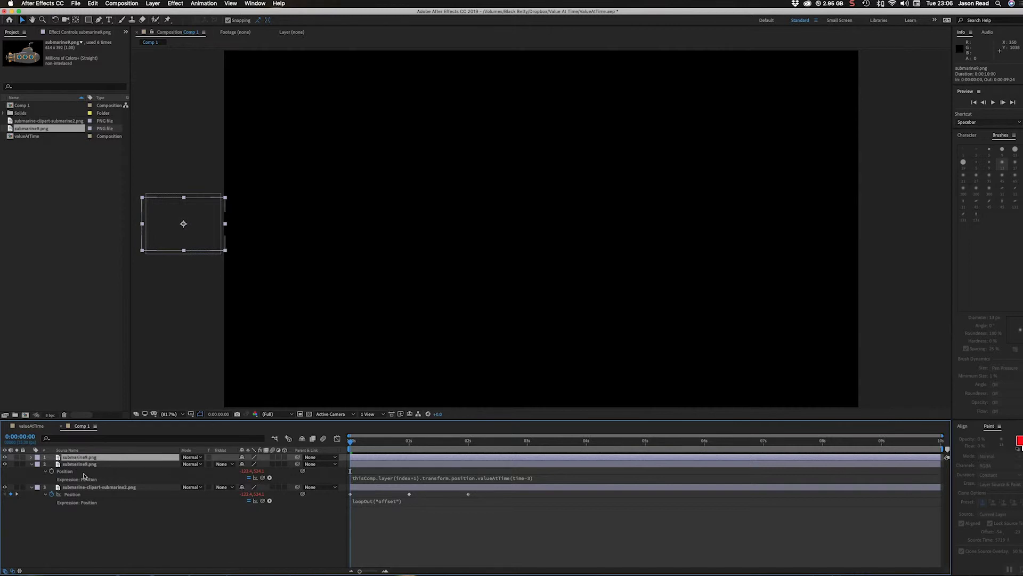
click(31, 464)
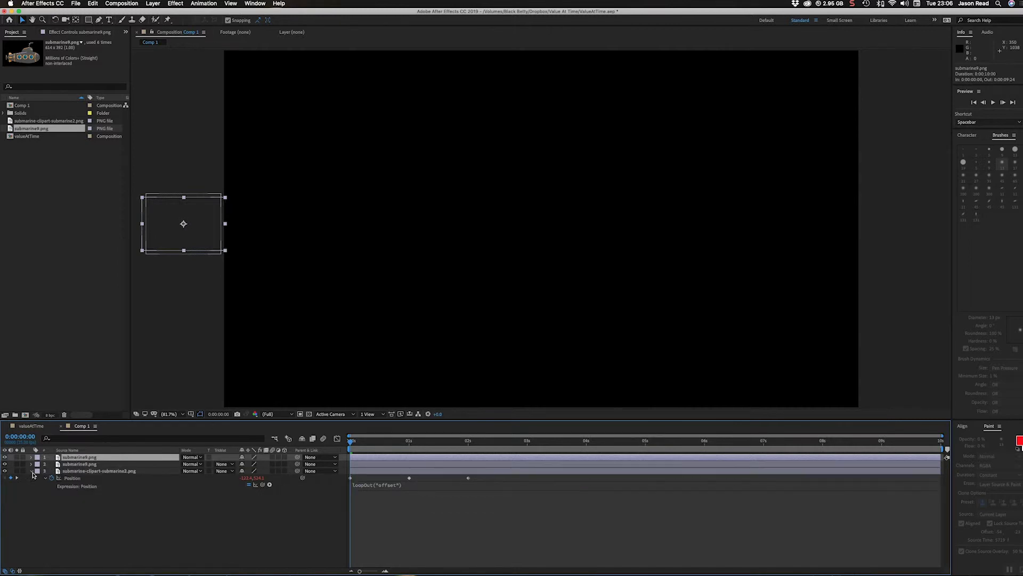
click(31, 471)
- Preview the chain, add a third grey follower with Cmd+D, and preview again
key(space)
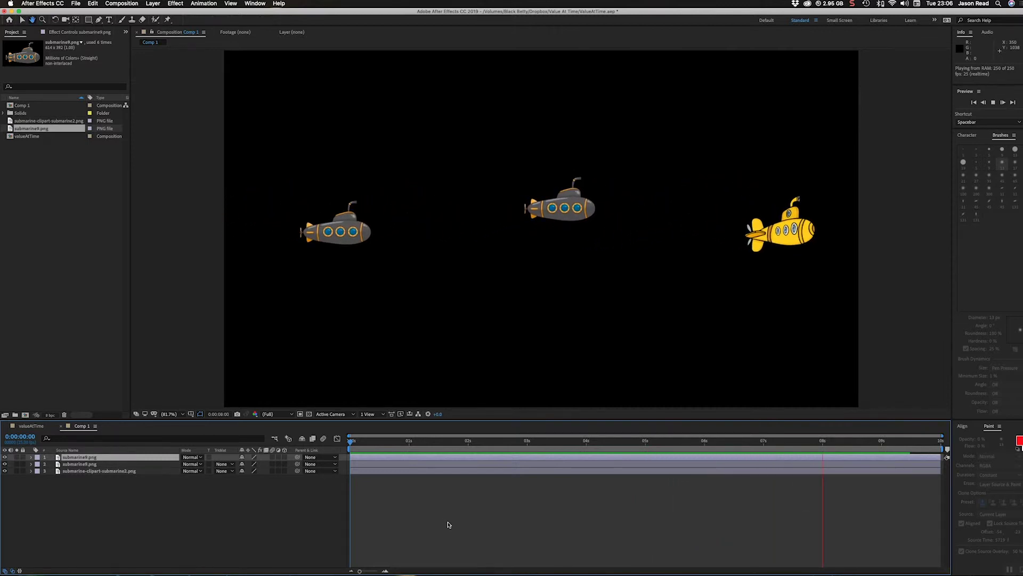
key(space)
key(super+d)
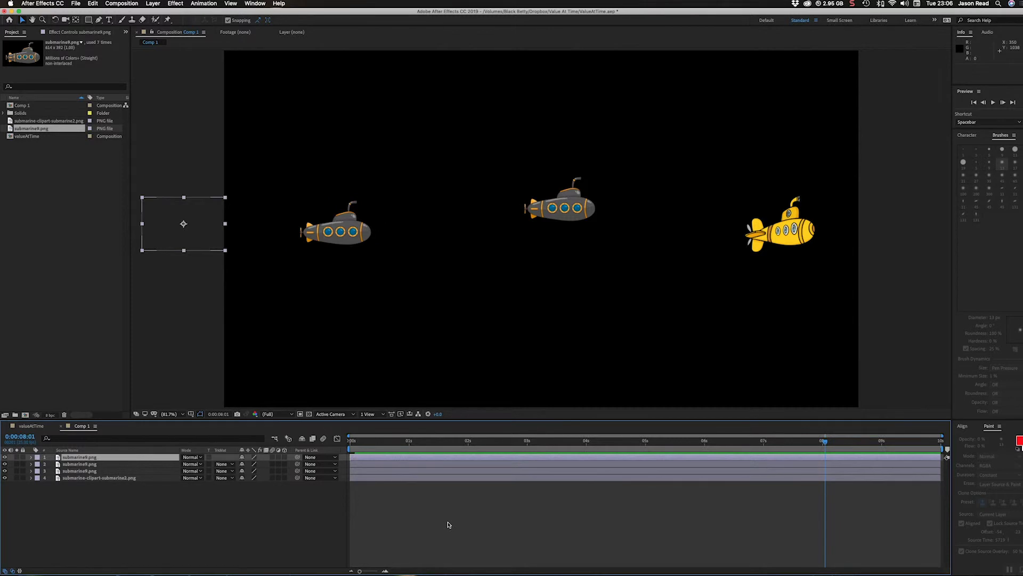
key(space)
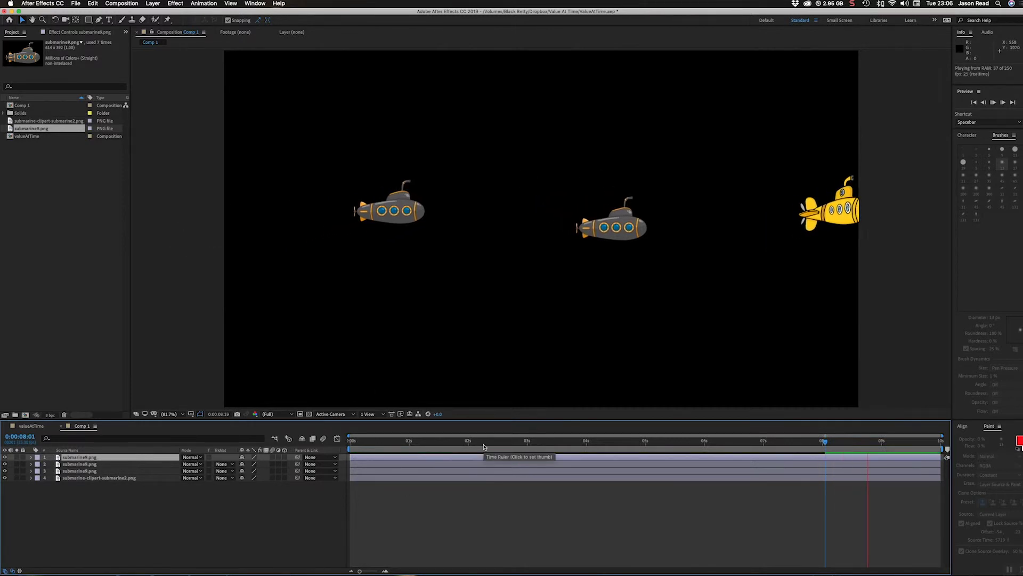
key(space)
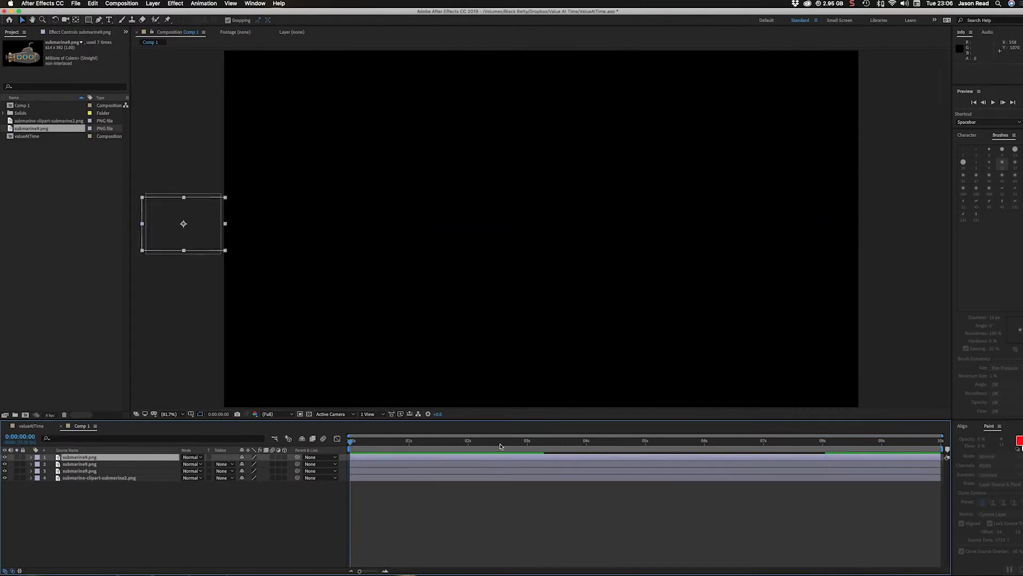
- Replace layer 2's grey submarine with the yellow submarine-clipart-submarine2.png image
drag(496, 447, 761, 447)
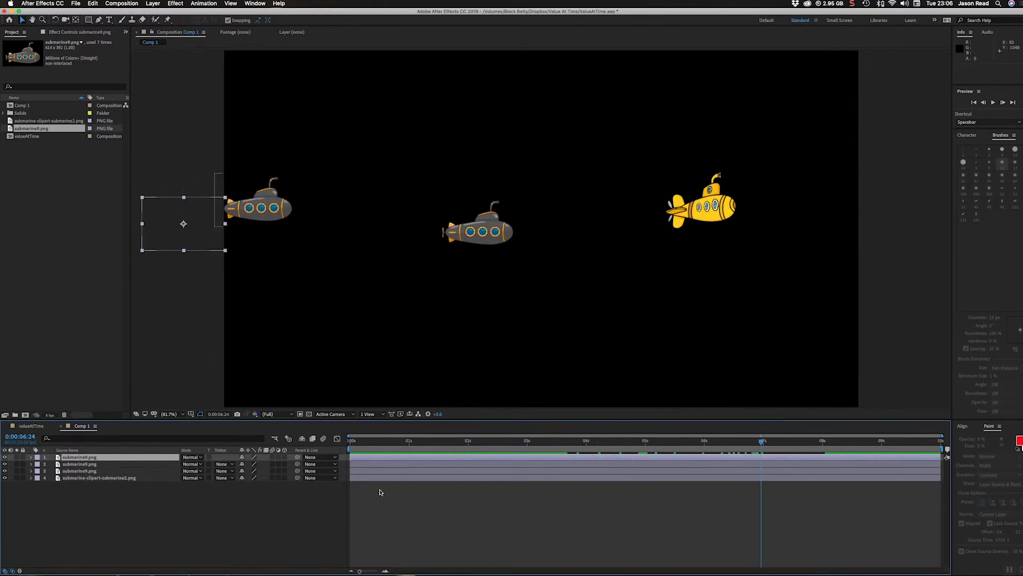
click(381, 467)
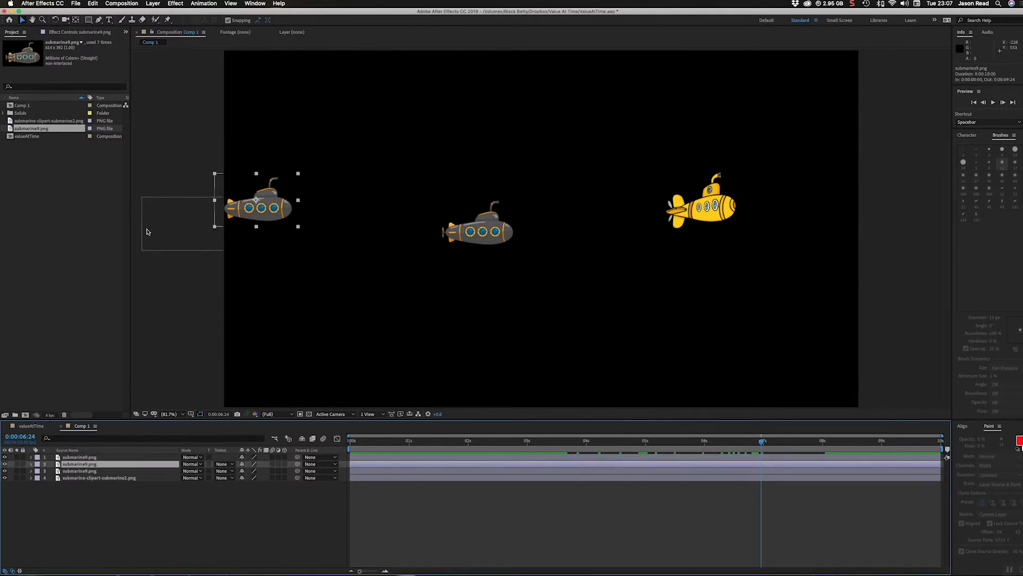
click(65, 122)
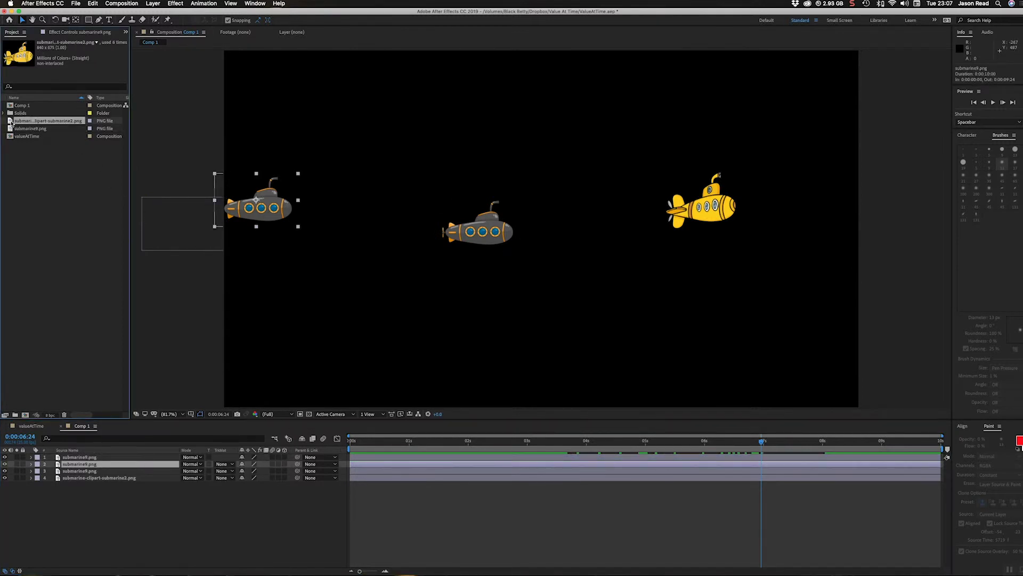
drag(10, 122, 367, 466)
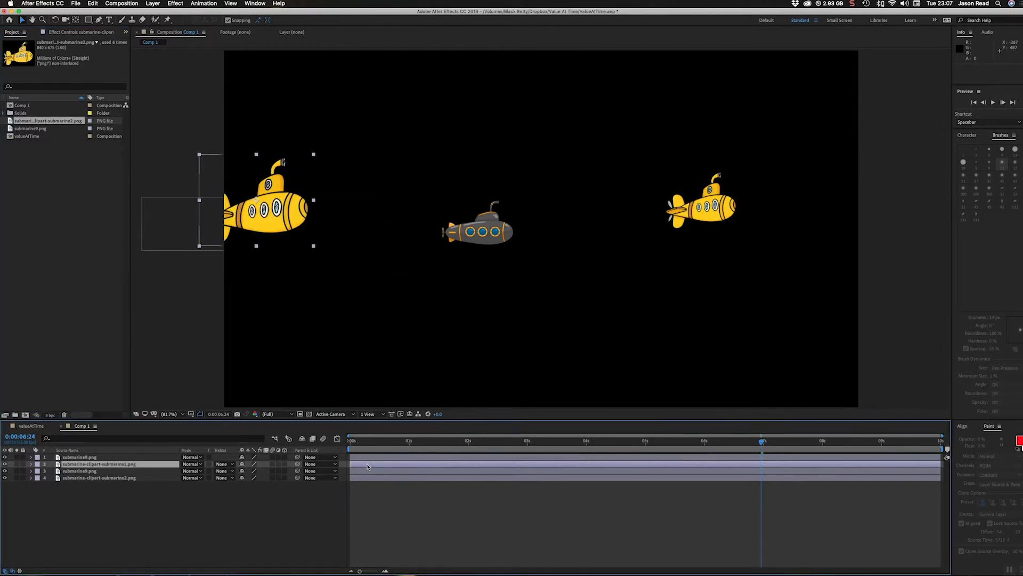
key(space)
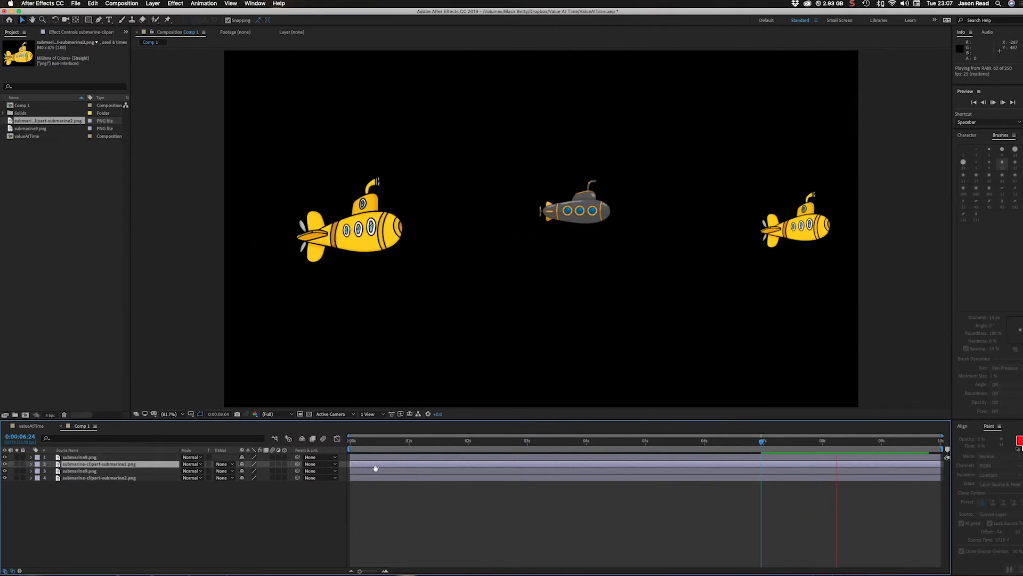
- Scale the new yellow submarine down to 34% and preview the chain
key(s)
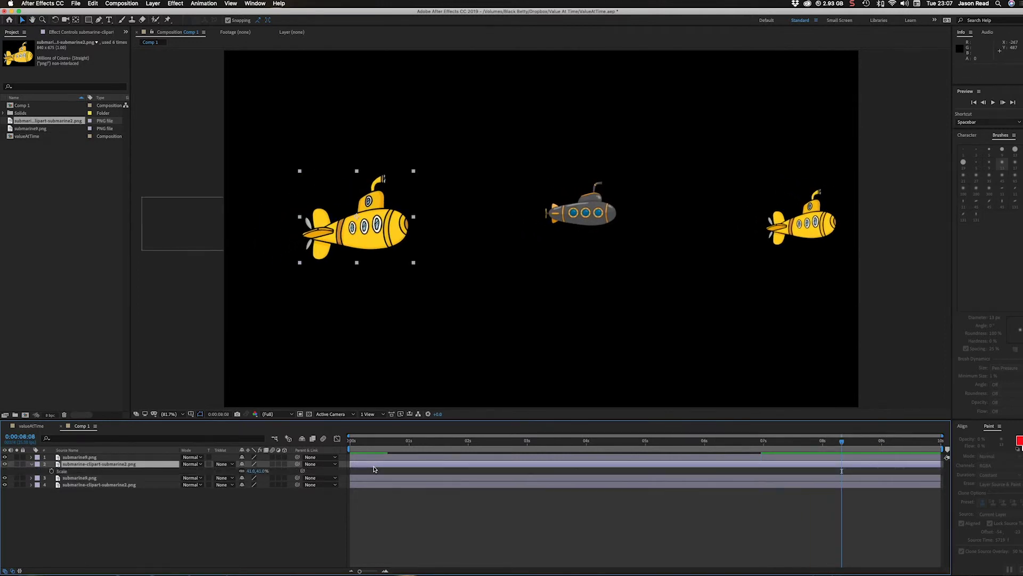
drag(253, 471, 245, 470)
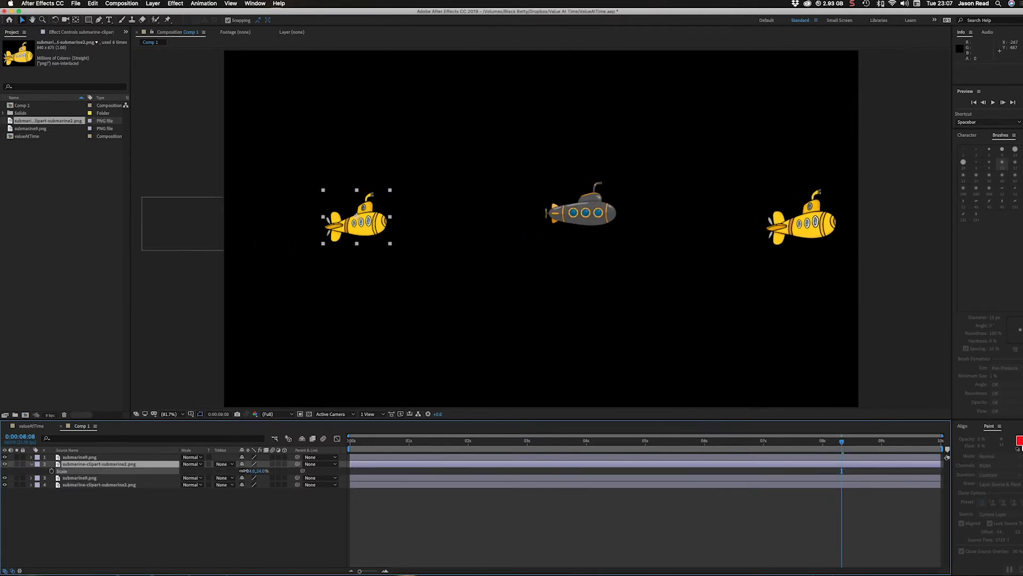
key(space)
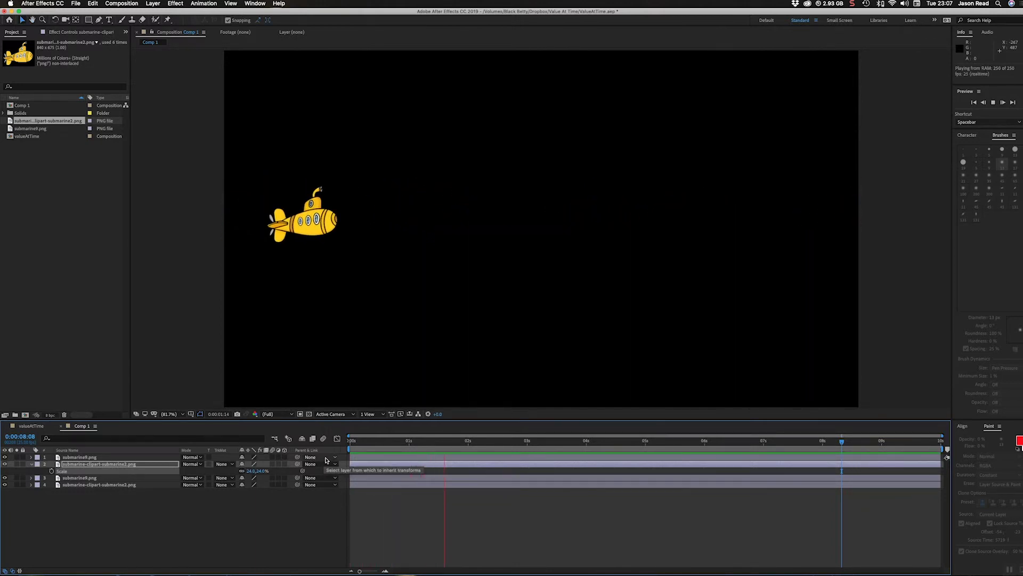
key(space)
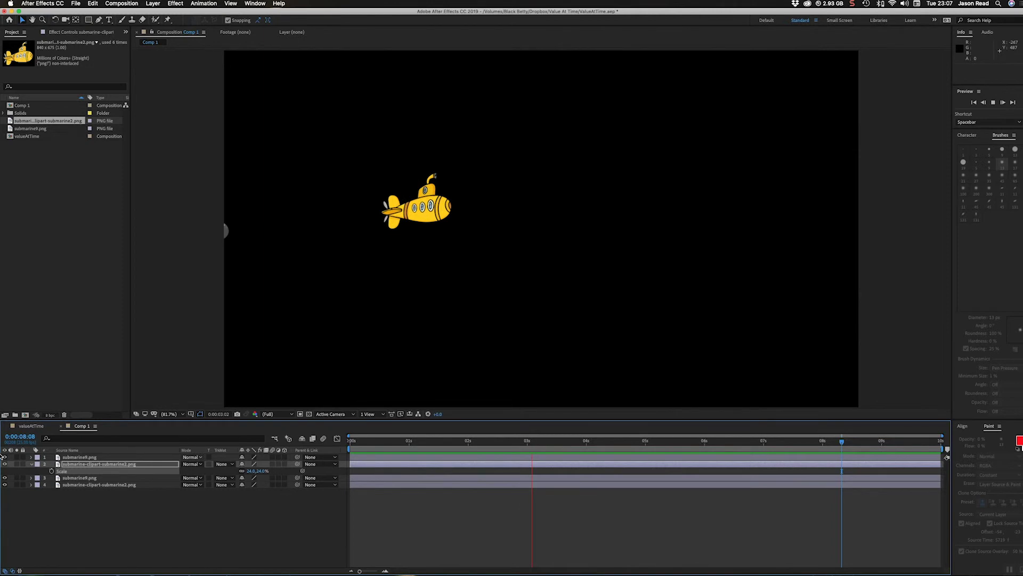
click(31, 464)
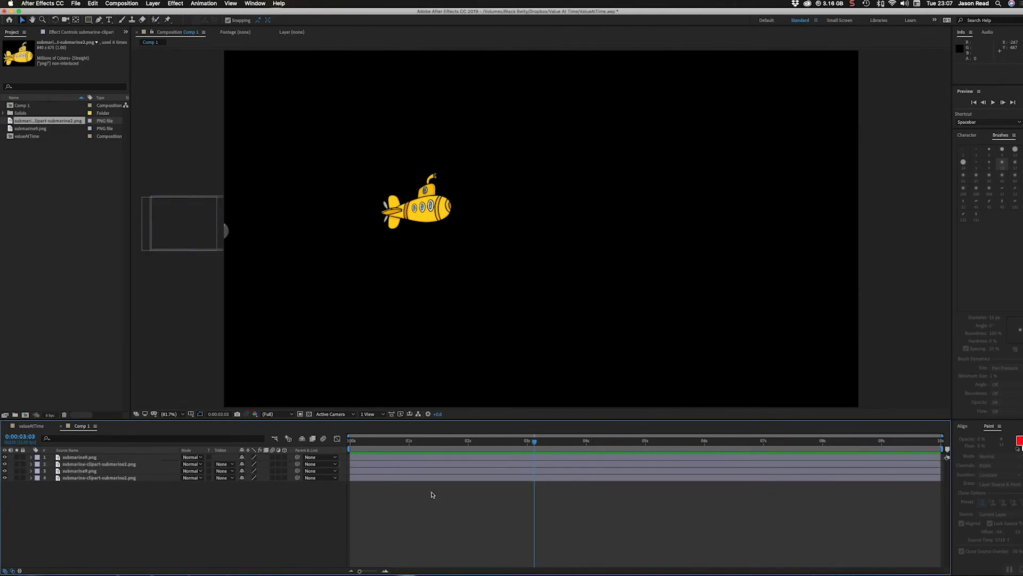
- Create a sea-blue solid layer and move it behind the submarine layers
click(433, 493)
click(151, 4)
mouse_move(147, 13)
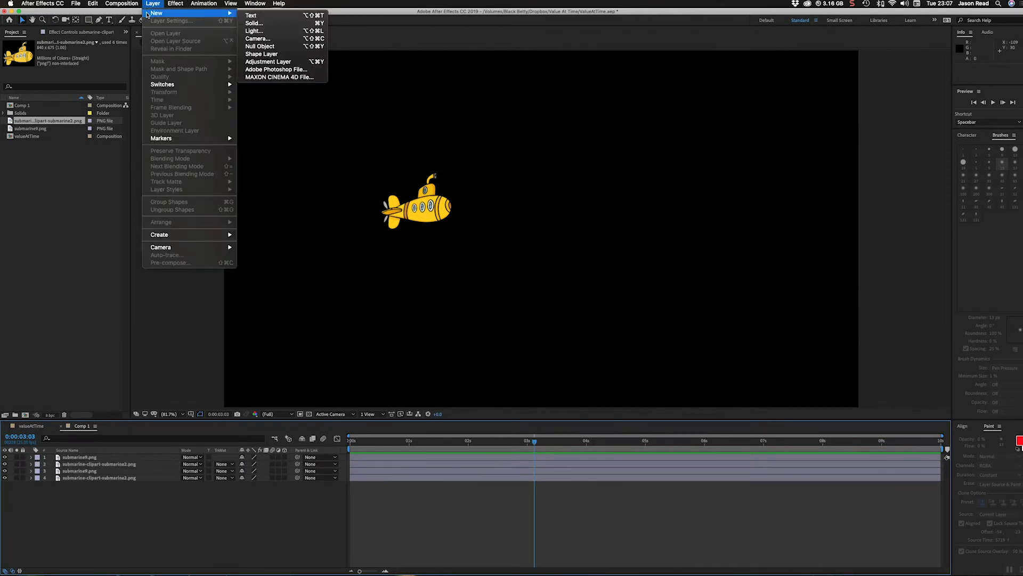
click(255, 24)
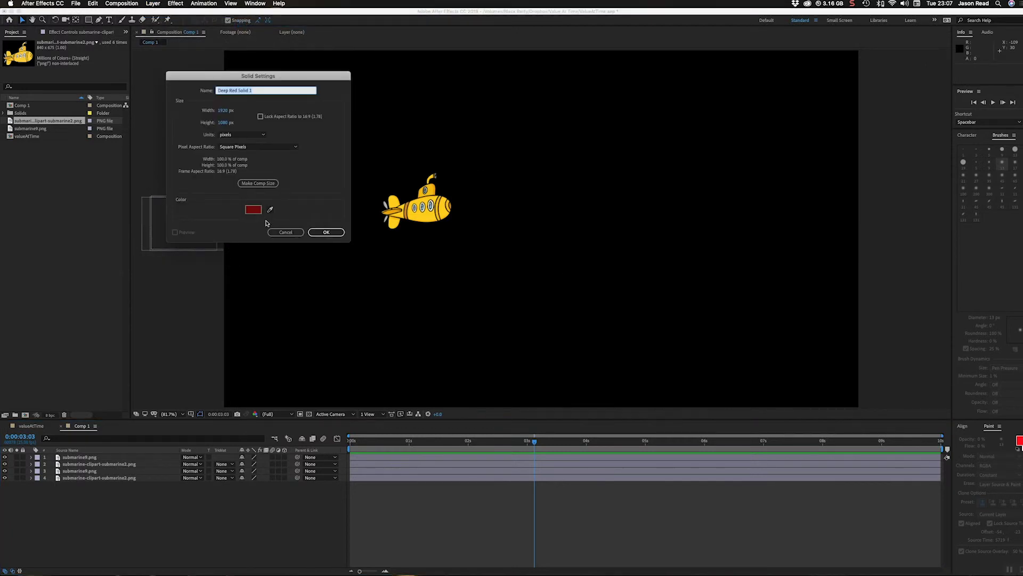
click(253, 210)
text(00C5B5)
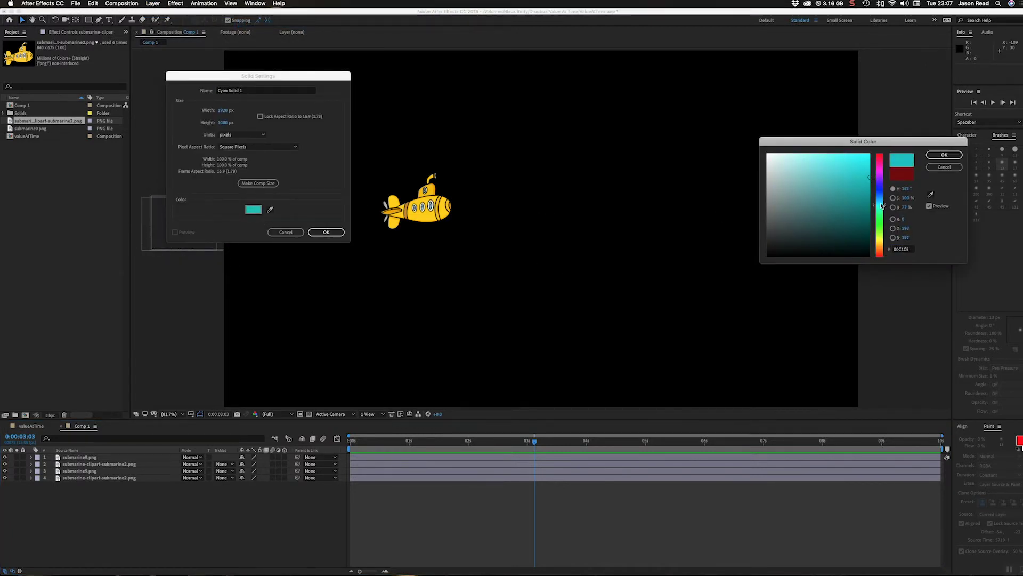
click(881, 203)
drag(860, 176, 841, 164)
click(938, 155)
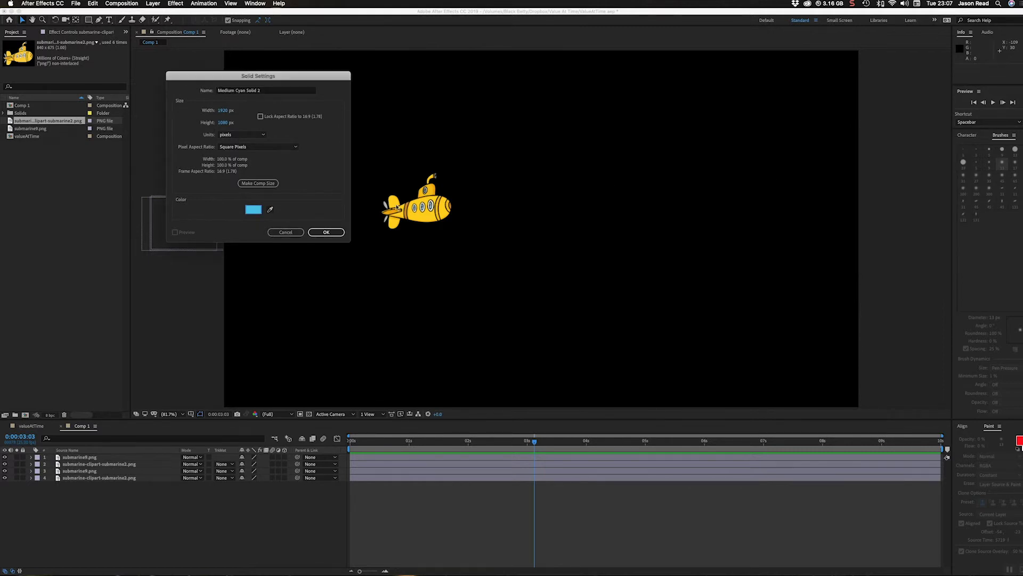
click(323, 232)
drag(120, 464, 110, 494)
- Add a white full-frame solid layer and drag it toward the top of the layer stack
click(151, 3)
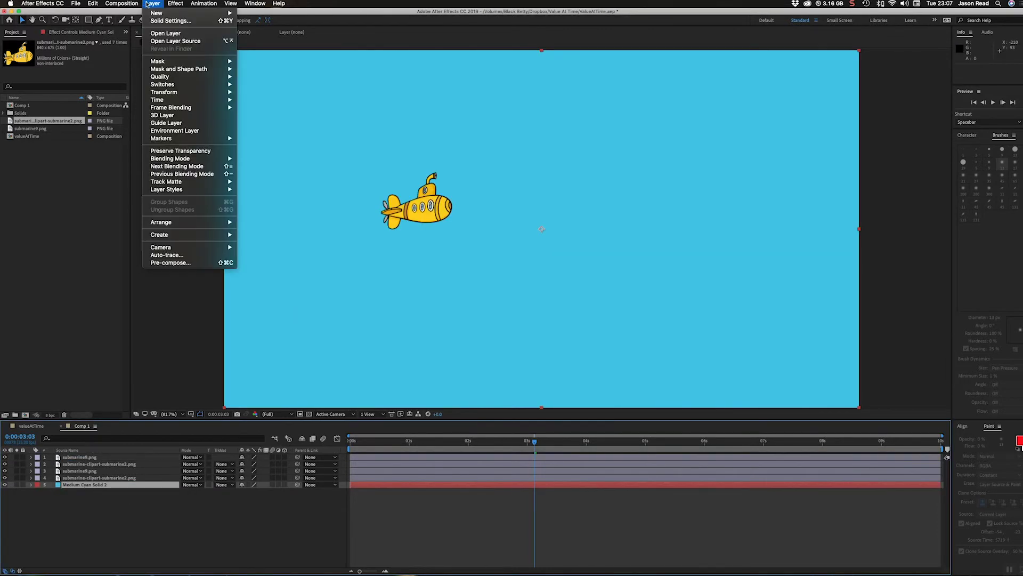
mouse_move(232, 13)
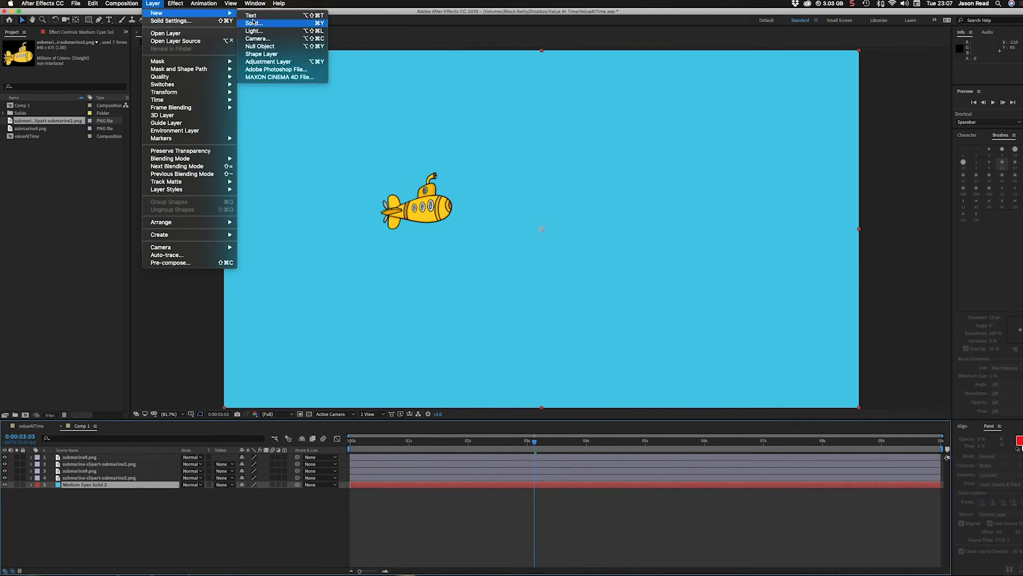
click(253, 23)
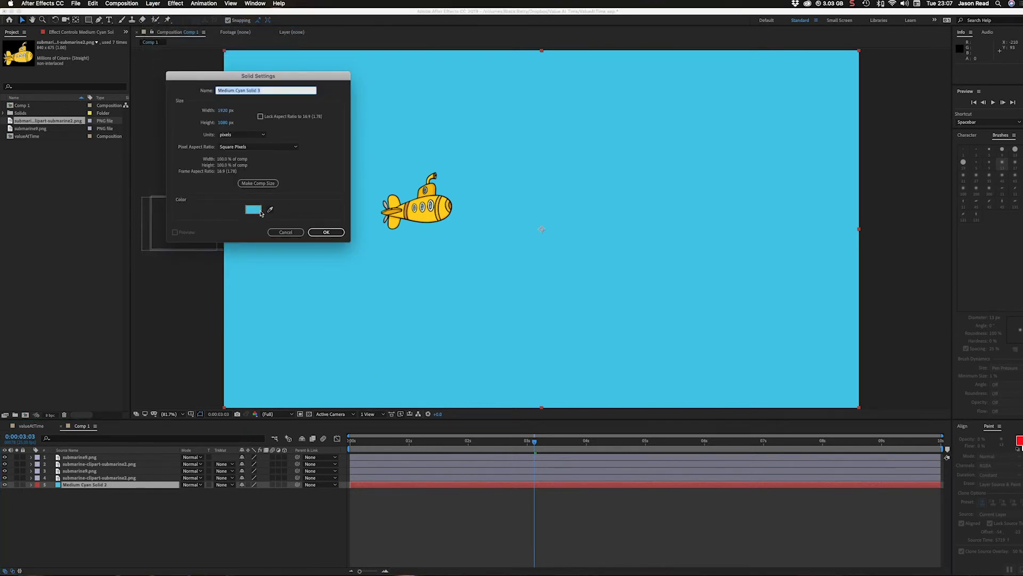
click(256, 210)
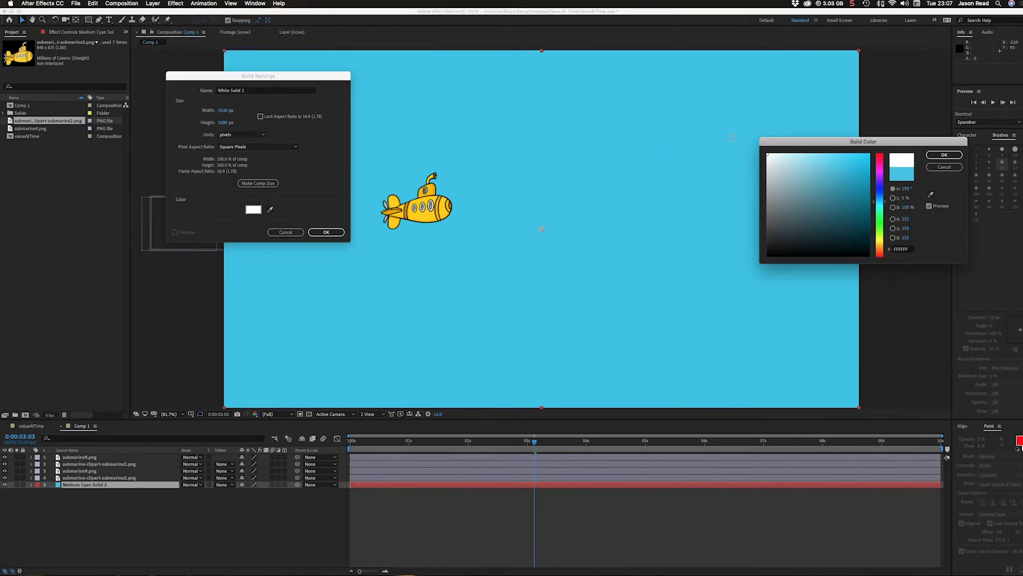
click(944, 155)
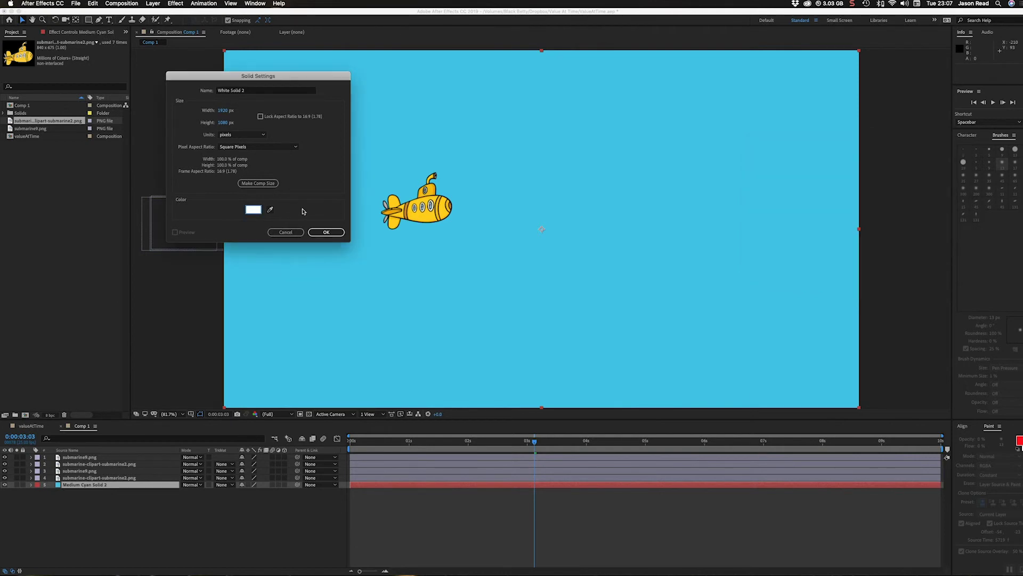
click(323, 232)
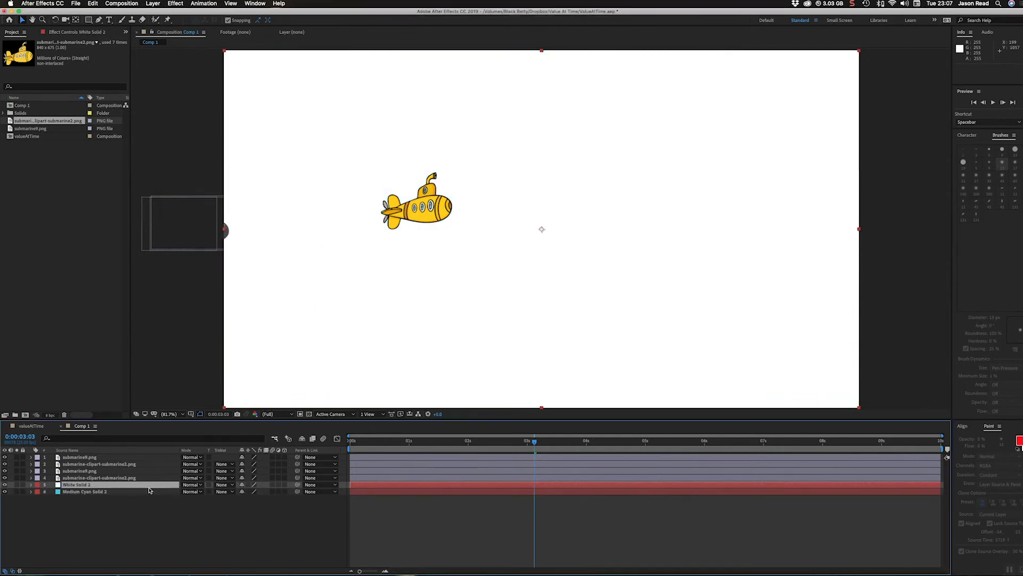
drag(149, 485, 150, 456)
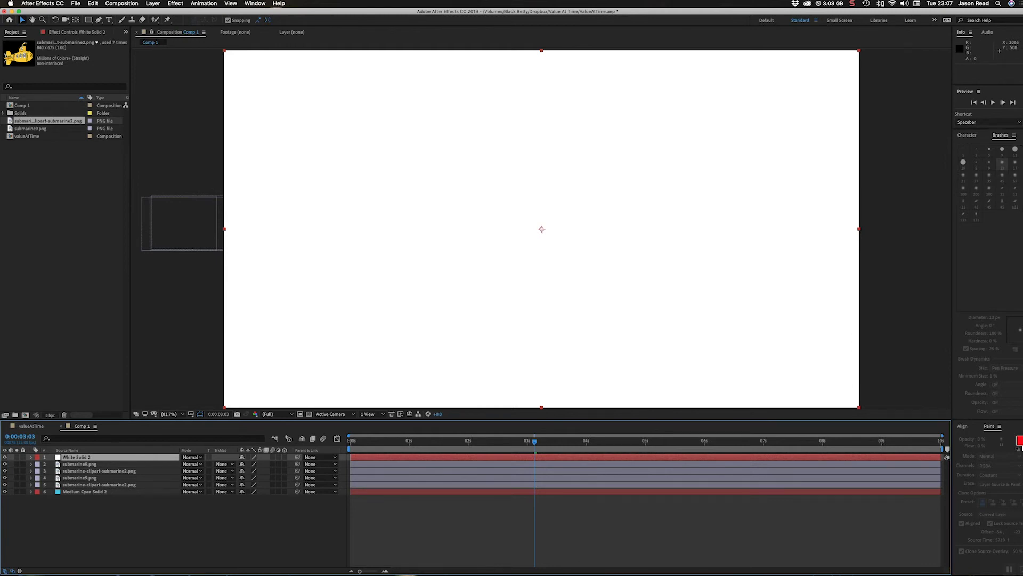
- Search 'bubb' in Effects & Presets and apply CC Bubbles to the white solid
key(super+5)
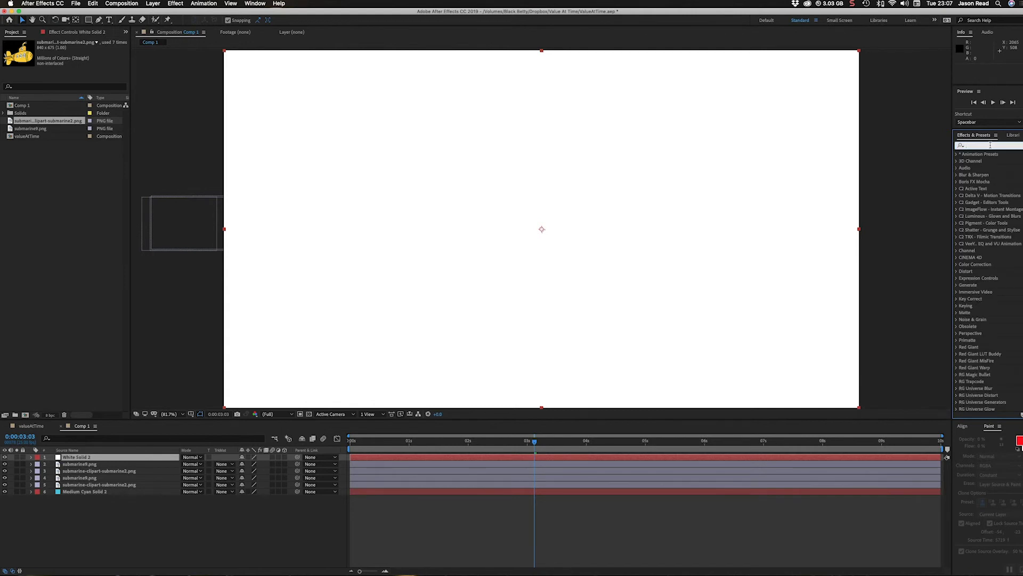
text(bubble)
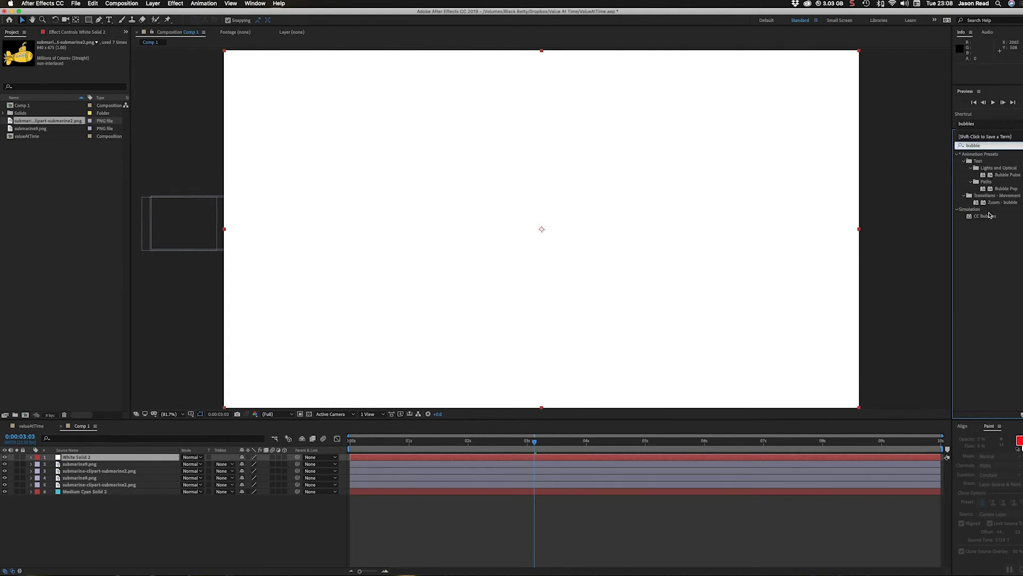
drag(990, 214, 616, 456)
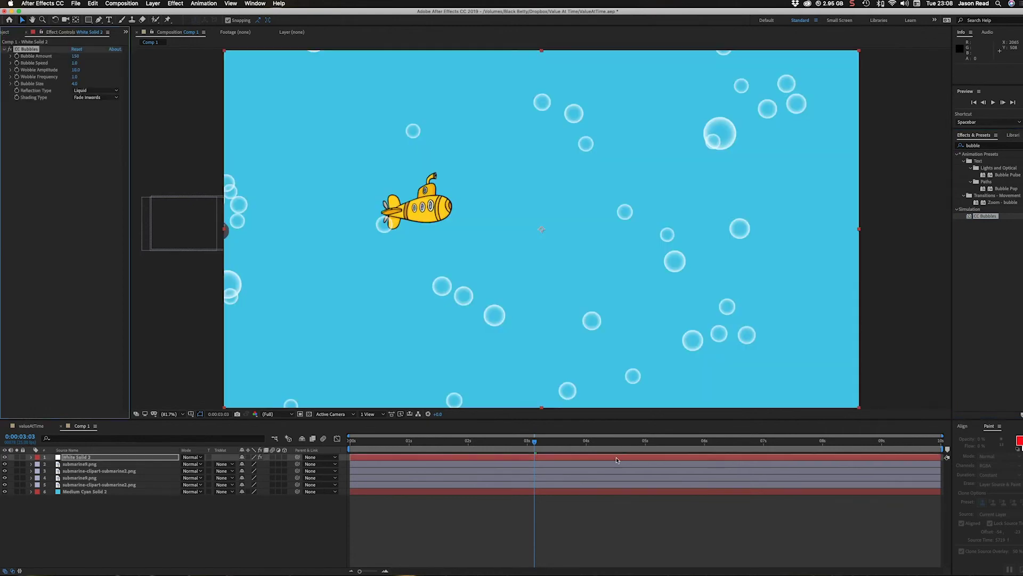
- Preview the bubbles with the submarines, revealing the submarine's position keyframes with U
key(space)
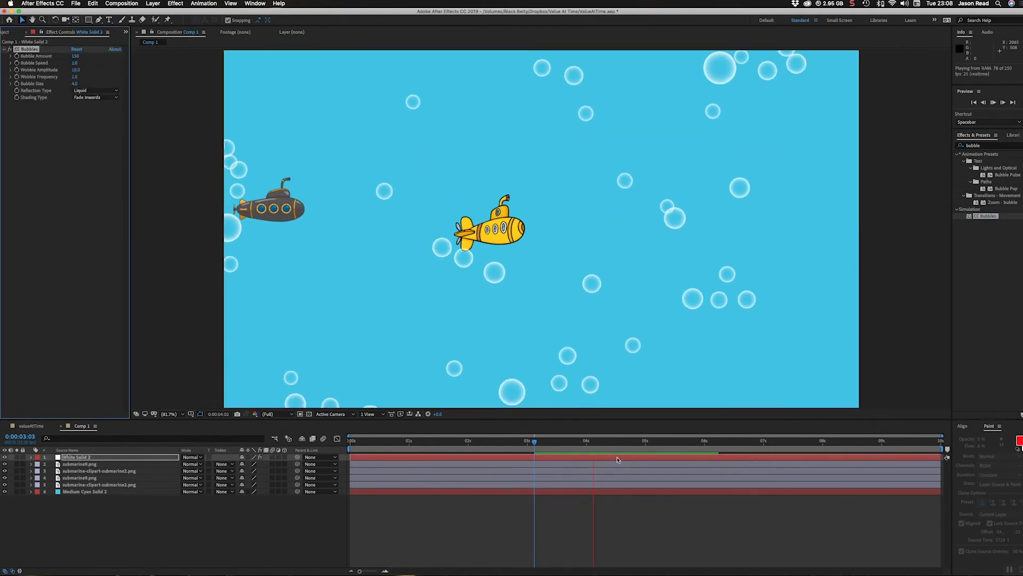
click(646, 523)
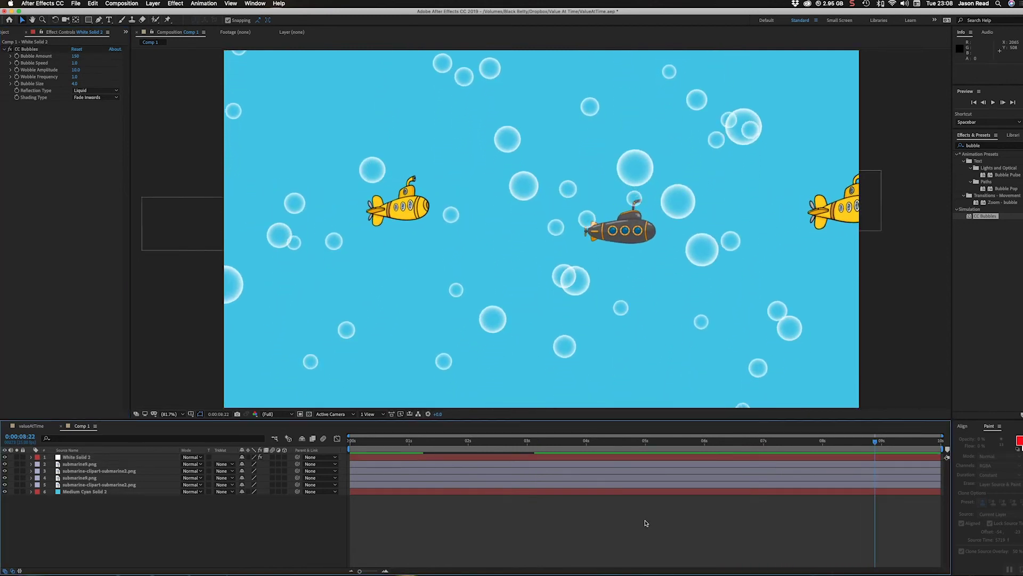
key(u)
key(space)
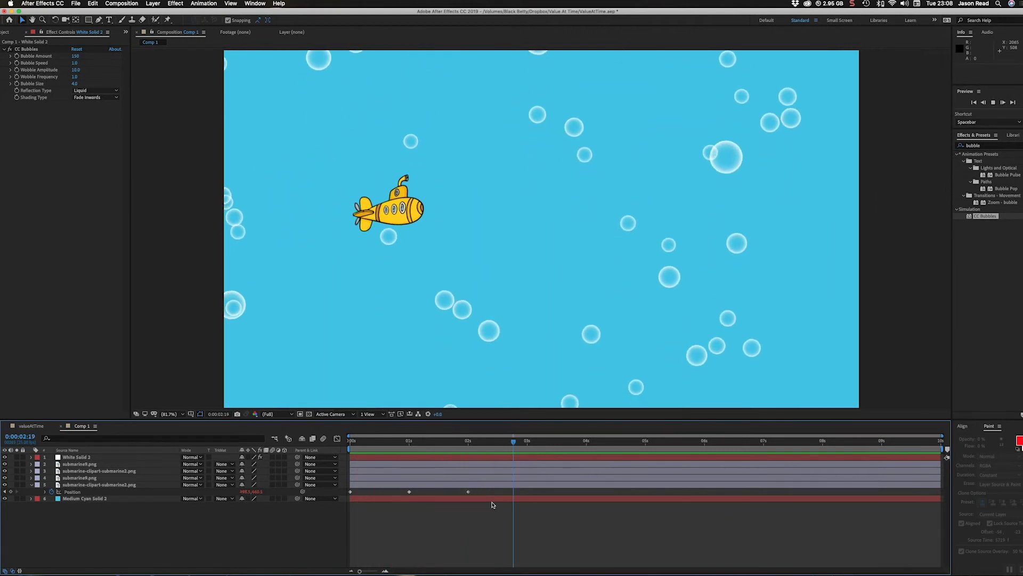
- Slide the submarine's 1s and 2s position keyframes toward the start, then preview from the beginning
key(space)
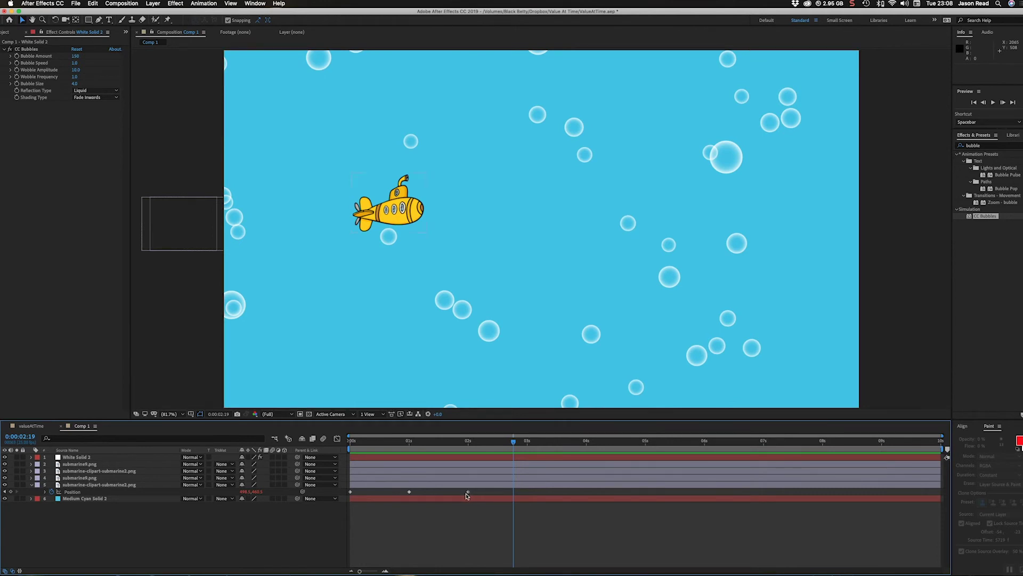
click(71, 491)
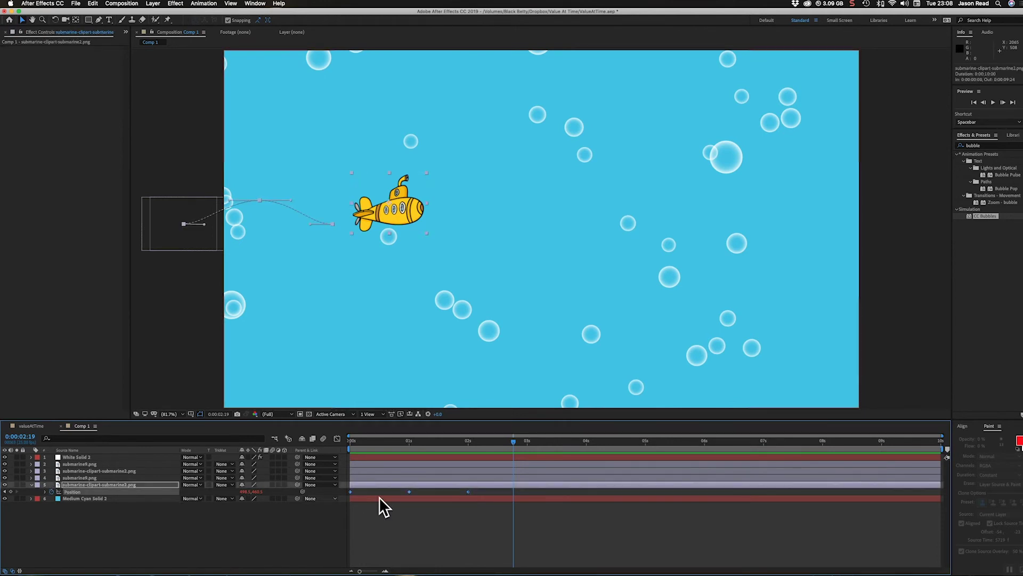
mouse_move(469, 494)
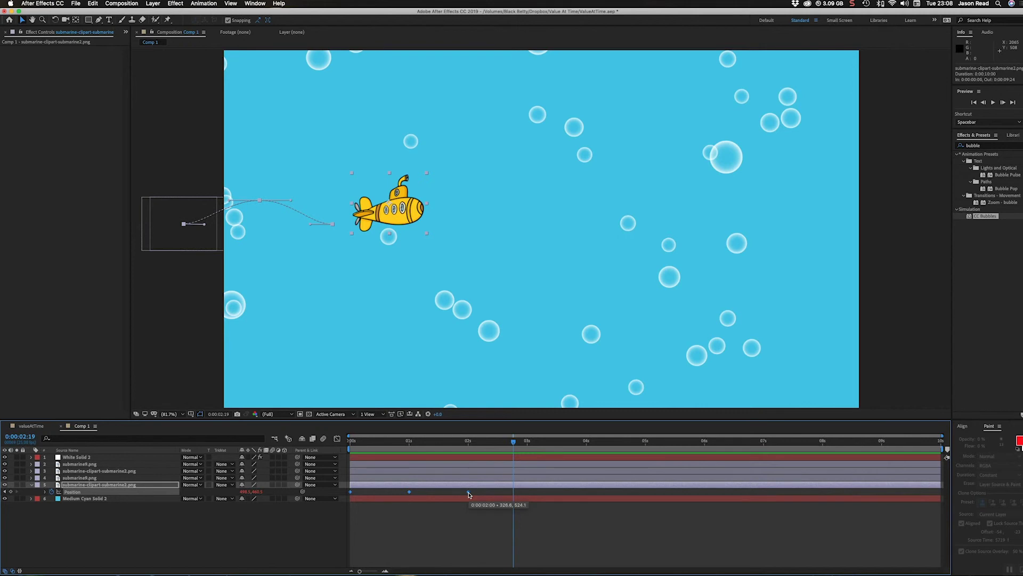
drag(469, 494, 452, 495)
key(super+z)
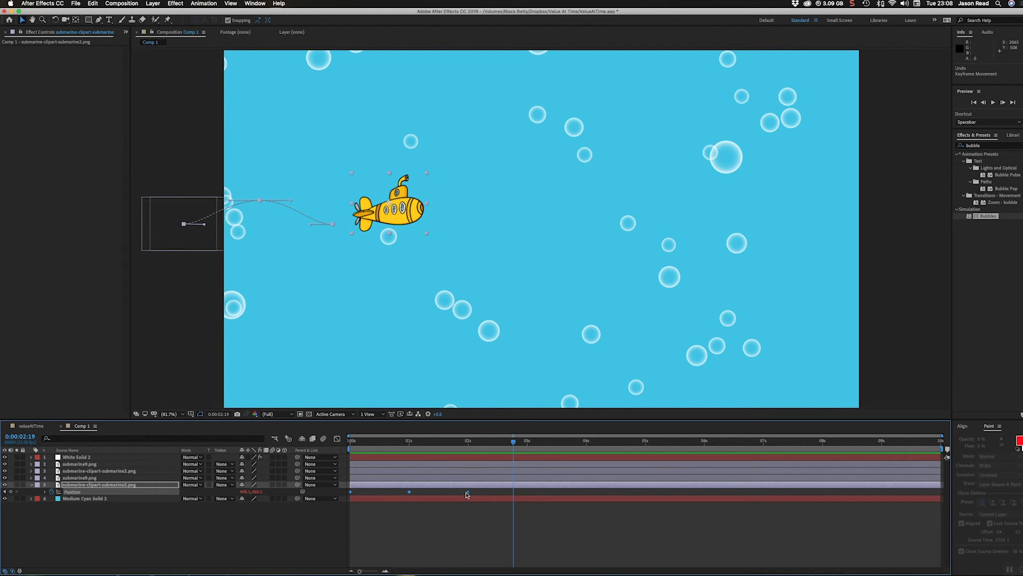
drag(469, 494, 411, 494)
click(350, 441)
key(space)
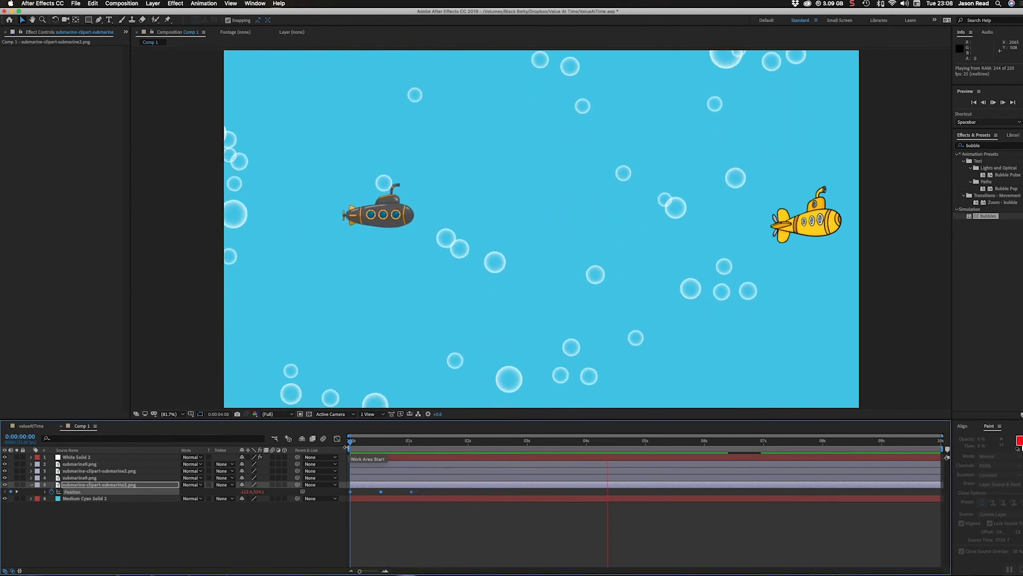
- Drag the submarine's position keyframes later in time and preview the slower crossing
click(409, 482)
drag(411, 490, 536, 495)
key(space)
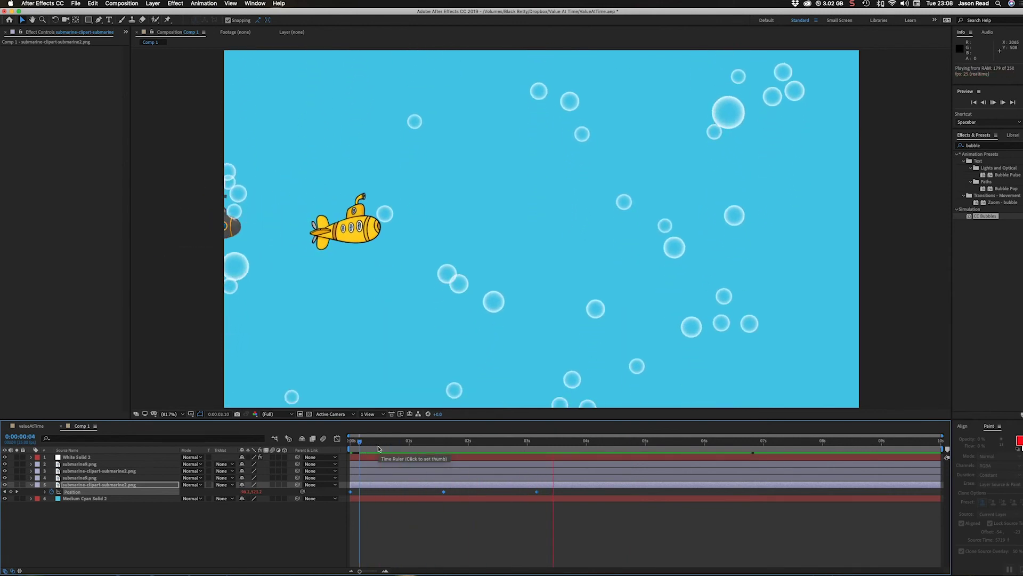
key(space)
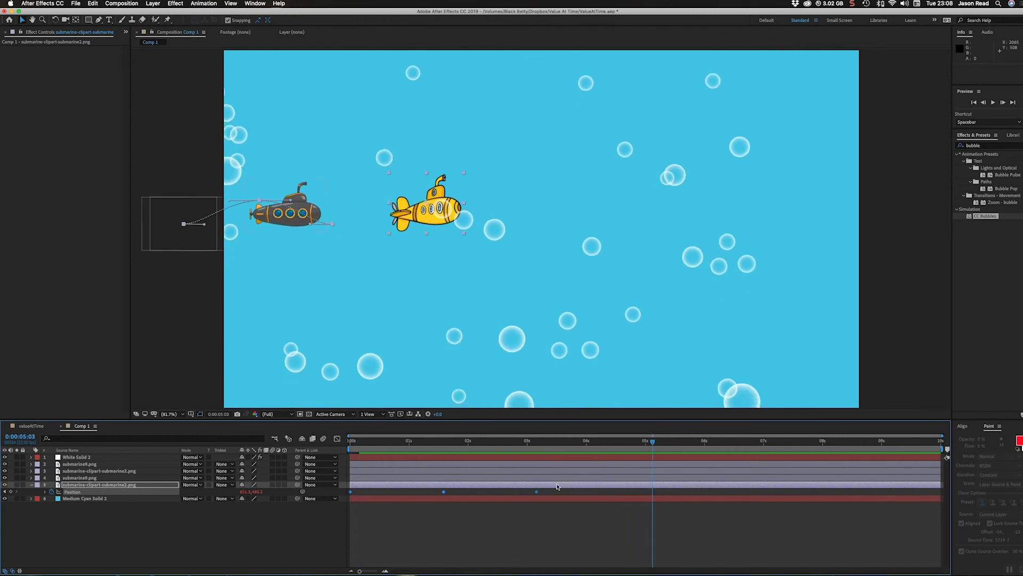
- Move the later position keyframe further right, to about 3.7 seconds, and preview again
click(536, 491)
mouse_move(537, 494)
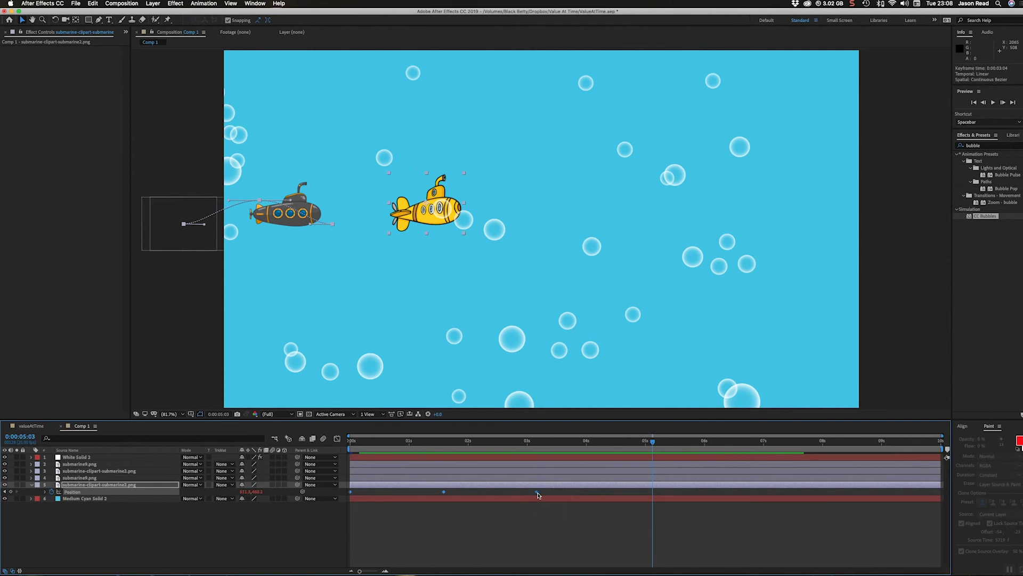
drag(539, 495, 568, 494)
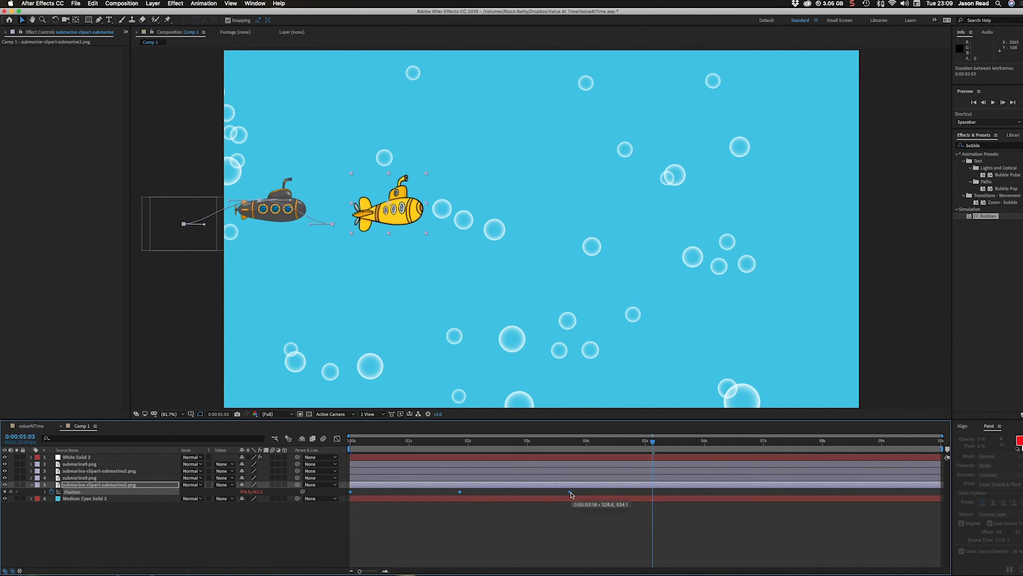
key(space)
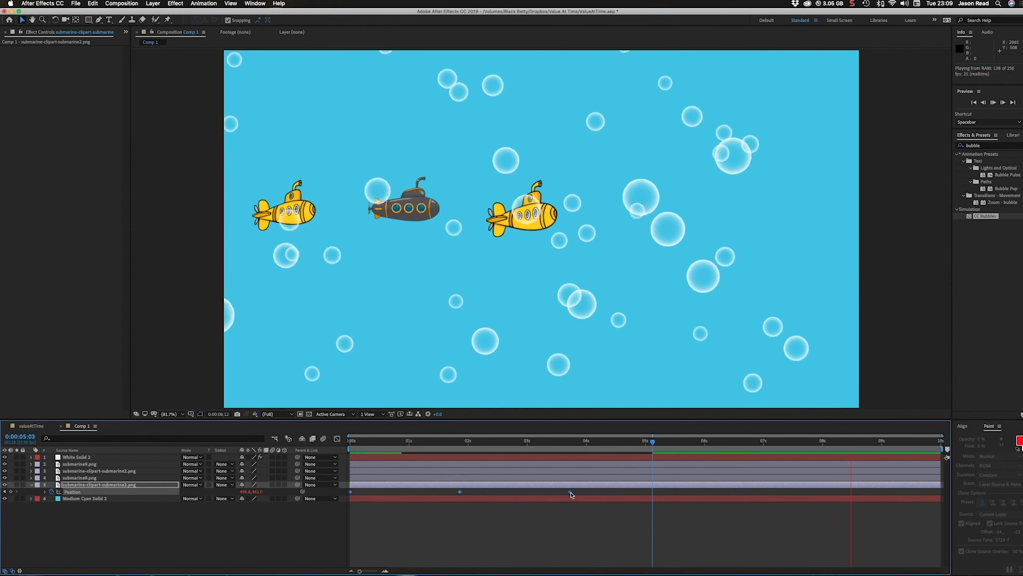
key(space)
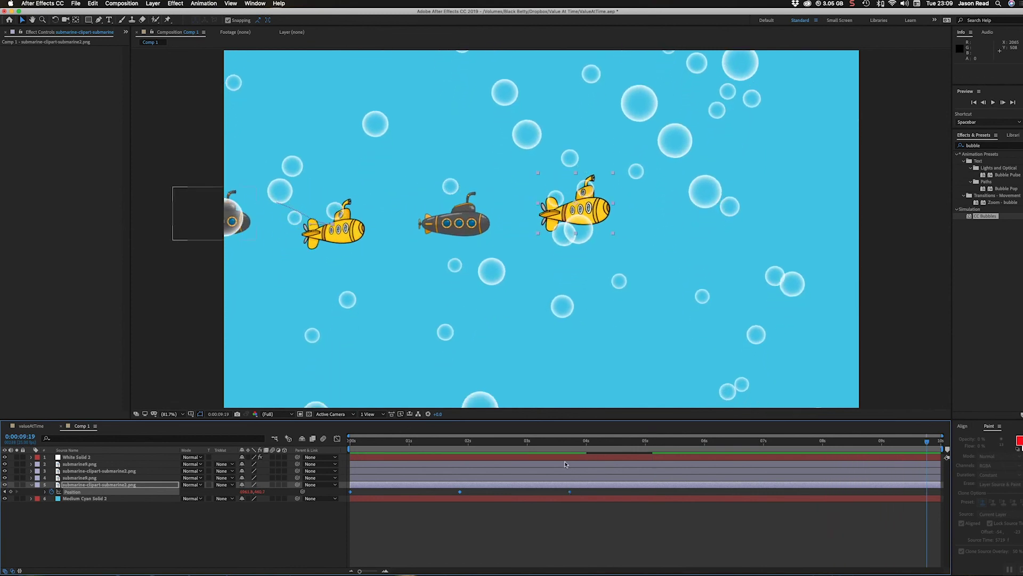